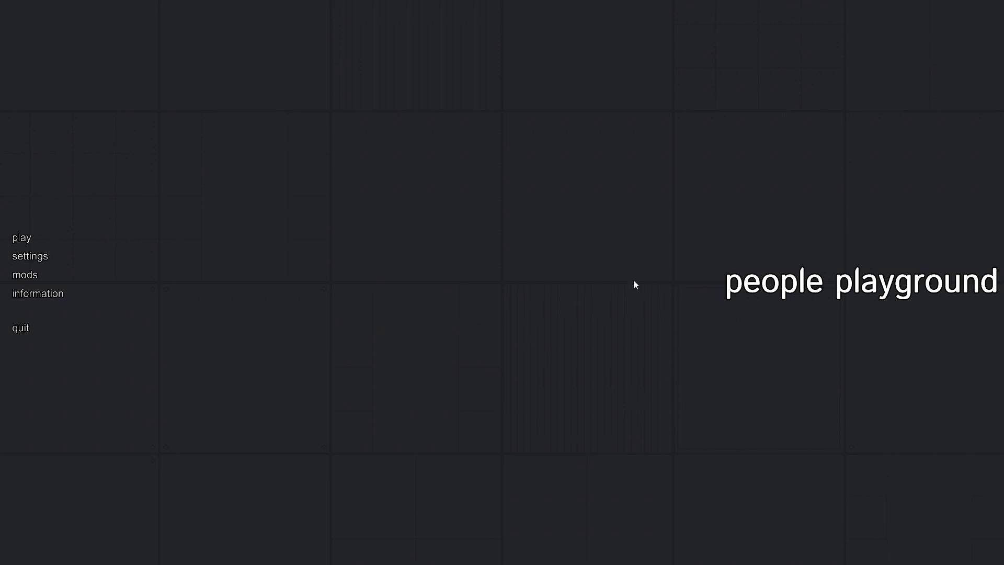
# - Browse the installed mods list, leaving every mod inactive, and go back to the main menu
pyautogui.click(20, 275)
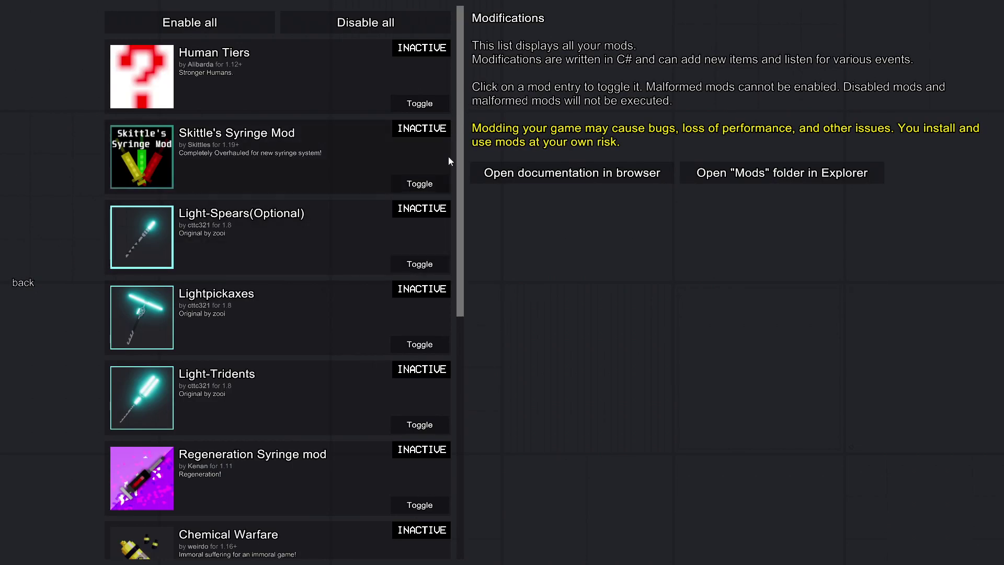
pyautogui.moveTo(462, 145)
pyautogui.mouseDown()
pyautogui.moveTo(449, 297)
pyautogui.moveTo(452, 421)
pyautogui.moveTo(468, 354)
pyautogui.moveTo(469, 154)
pyautogui.moveTo(480, 415)
pyautogui.moveTo(464, 134)
pyautogui.moveTo(468, 529)
pyautogui.moveTo(464, 206)
pyautogui.moveTo(533, 460)
pyautogui.mouseUp()
pyautogui.click(24, 280)
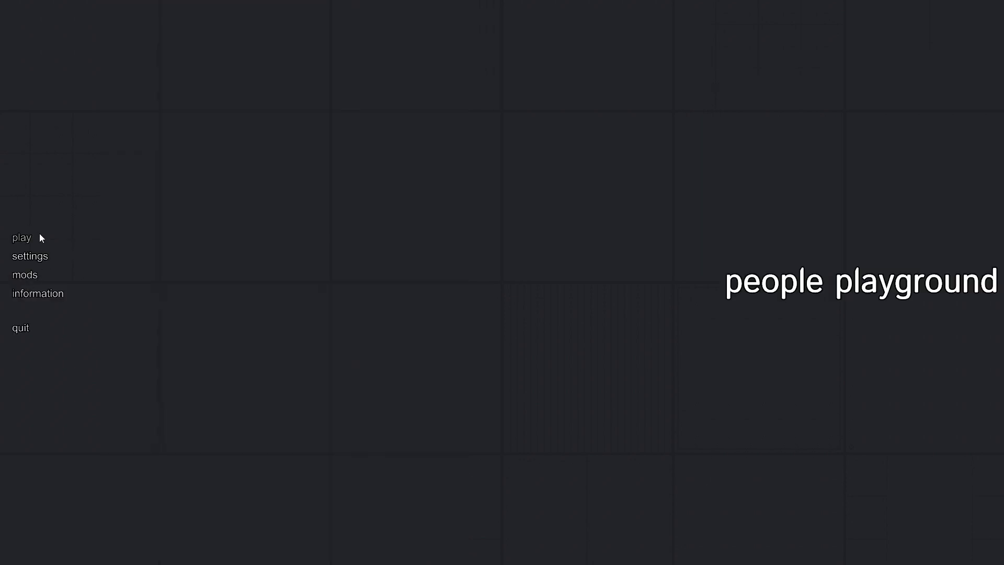
# - Enter the Default map and spawn two long bars and a short dark bar from Misc
pyautogui.click(40, 235)
pyautogui.click(912, 534)
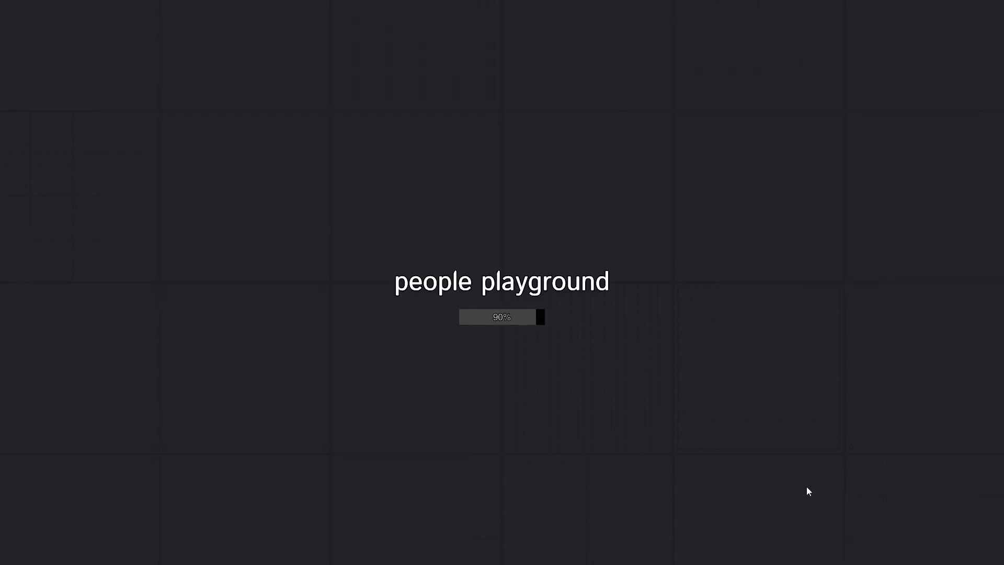
pyautogui.click(150, 13)
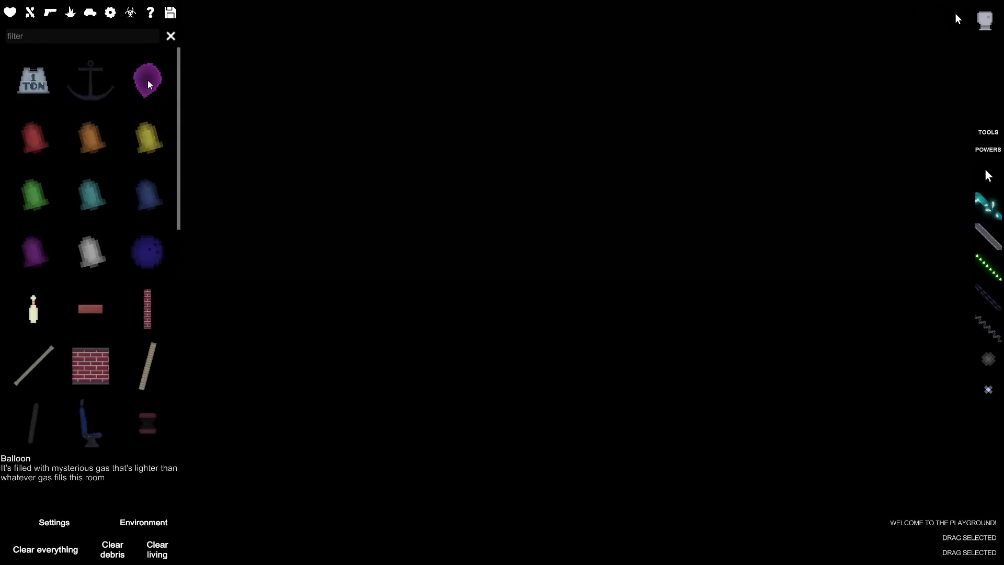
pyautogui.scroll(-4, 119, 313)
pyautogui.click(641, 187)
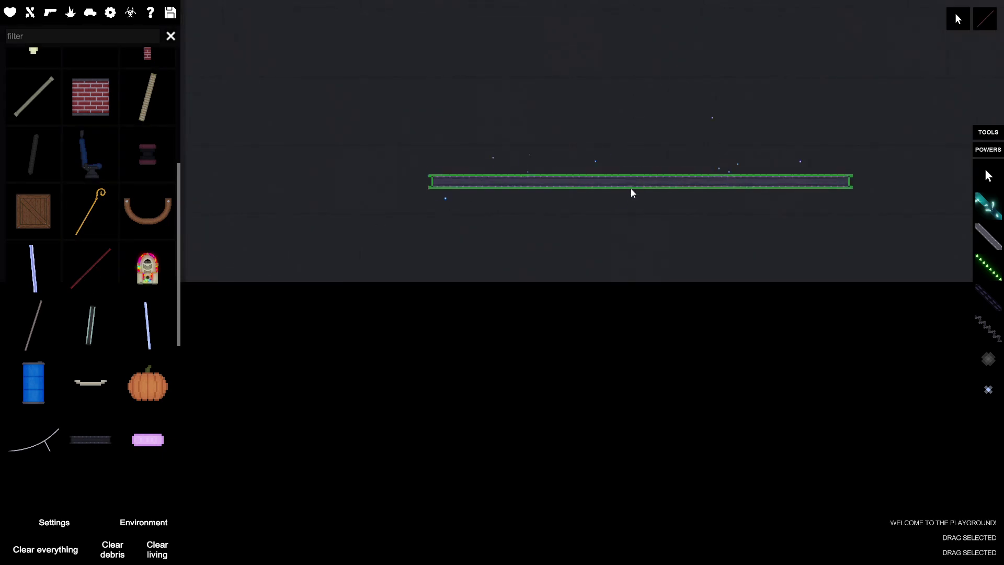
pyautogui.click(90, 440)
pyautogui.click(228, 264)
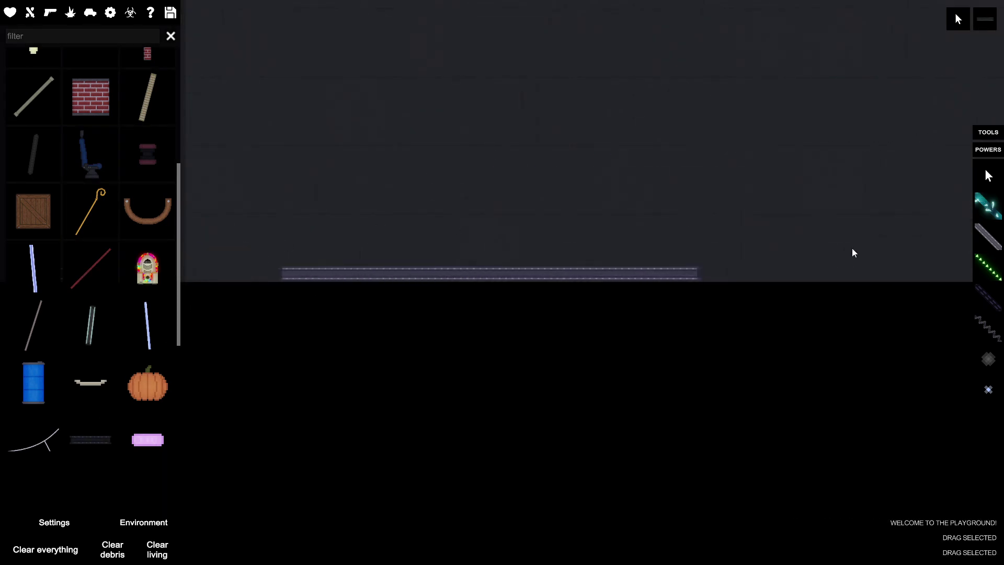
# - Place two Tesla coils from the Machinery category
pyautogui.click(29, 12)
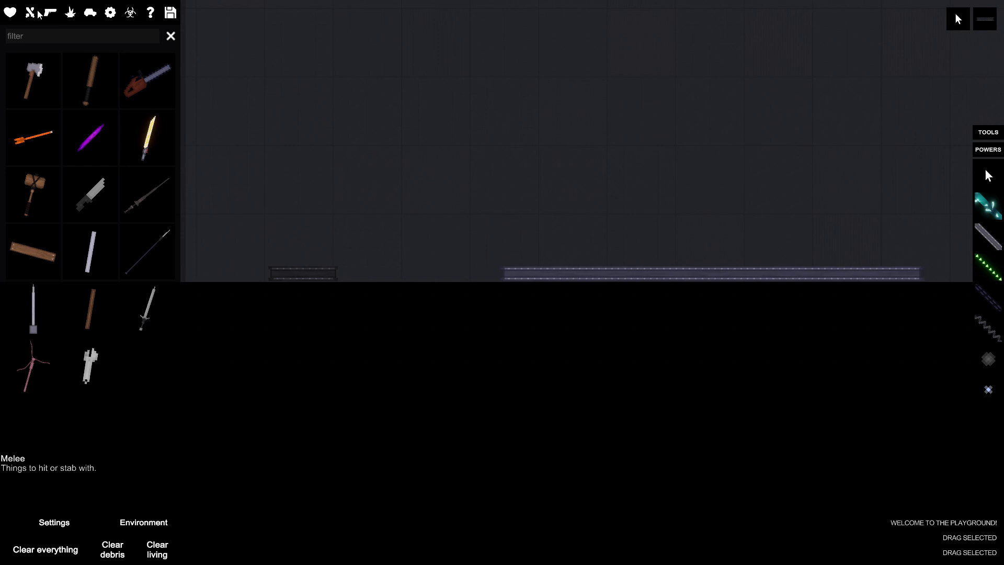
pyautogui.click(50, 13)
pyautogui.click(111, 13)
pyautogui.scroll(-3, 48, 258)
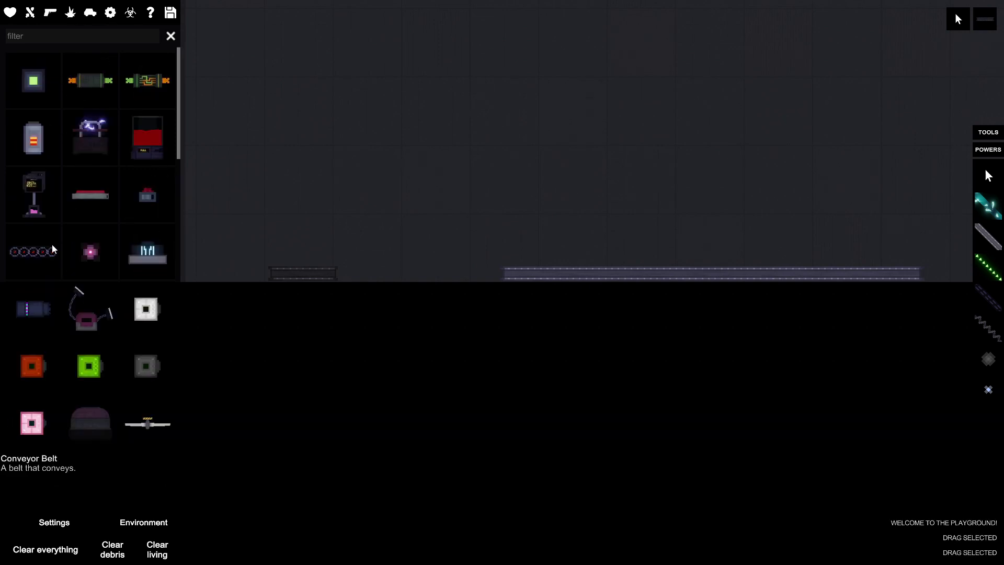
pyautogui.scroll(-3, 56, 313)
pyautogui.scroll(-3, 56, 313)
pyautogui.scroll(-3, 56, 315)
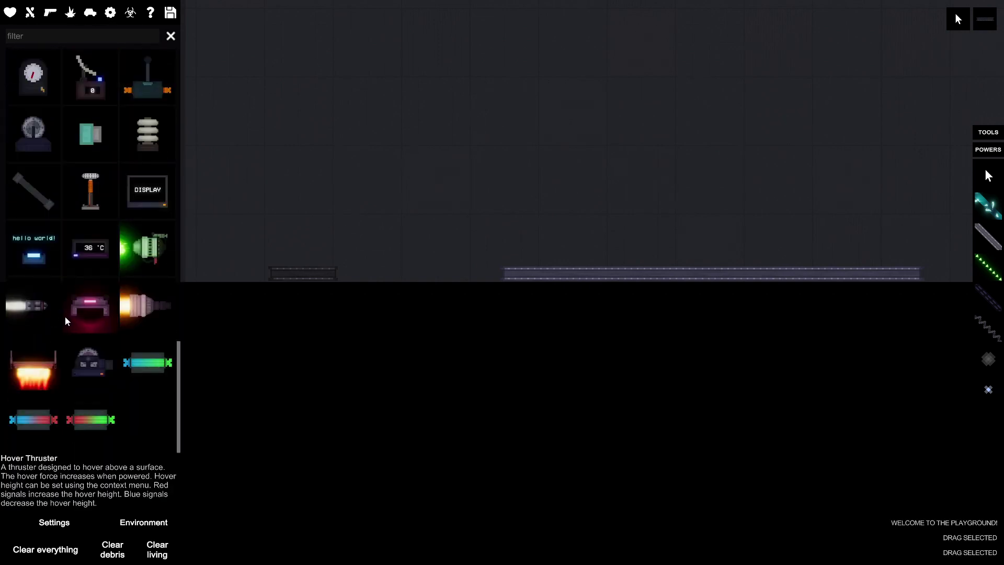
pyautogui.scroll(3, 90, 314)
pyautogui.click(90, 388)
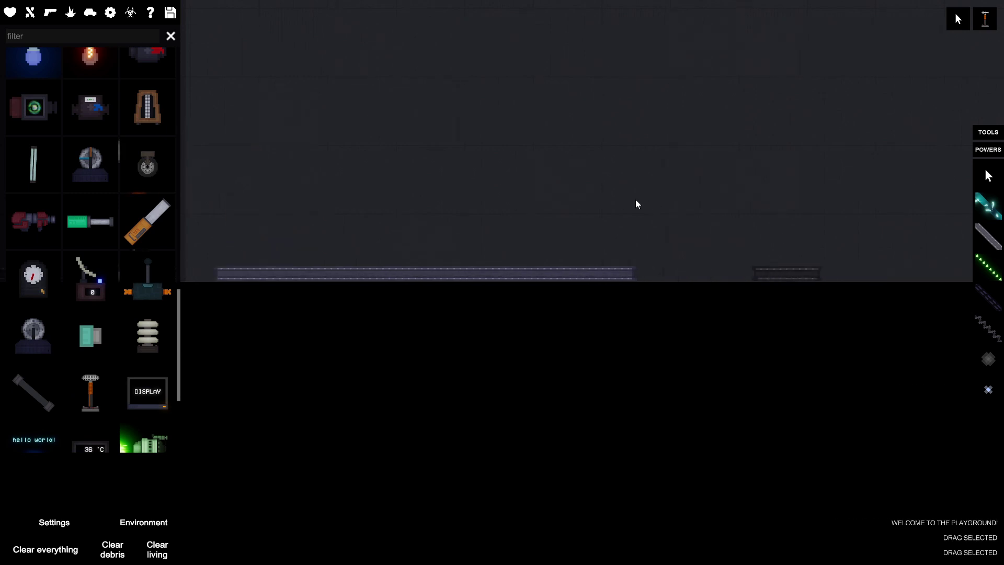
pyautogui.click(705, 203)
pyautogui.click(360, 204)
pyautogui.scroll(2, 50, 249)
pyautogui.scroll(2, 50, 249)
pyautogui.scroll(5, 49, 249)
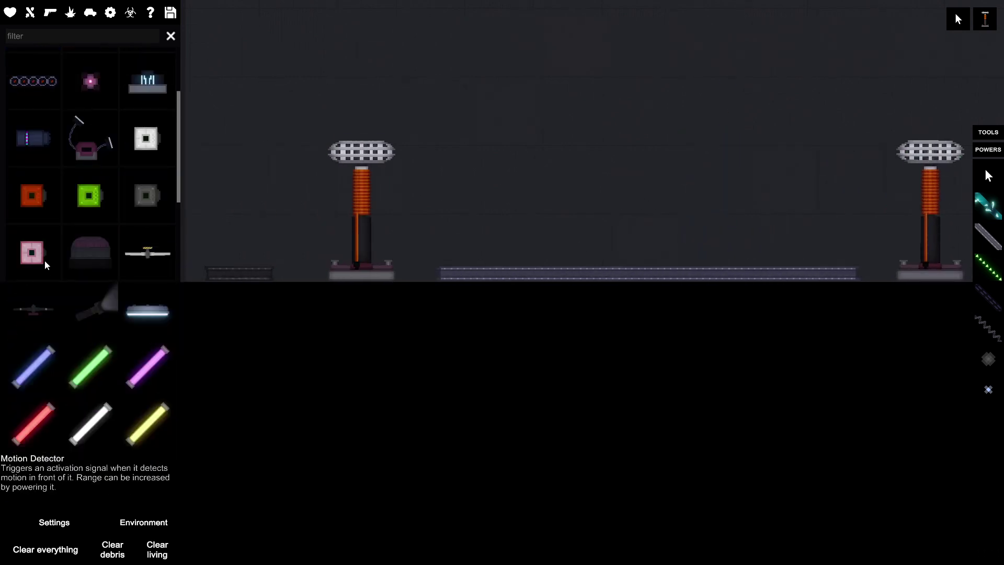
pyautogui.scroll(3, 45, 262)
pyautogui.scroll(1, 40, 288)
# - Spawn four capsule devices along the platform
pyautogui.click(32, 309)
pyautogui.click(468, 237)
pyautogui.click(520, 236)
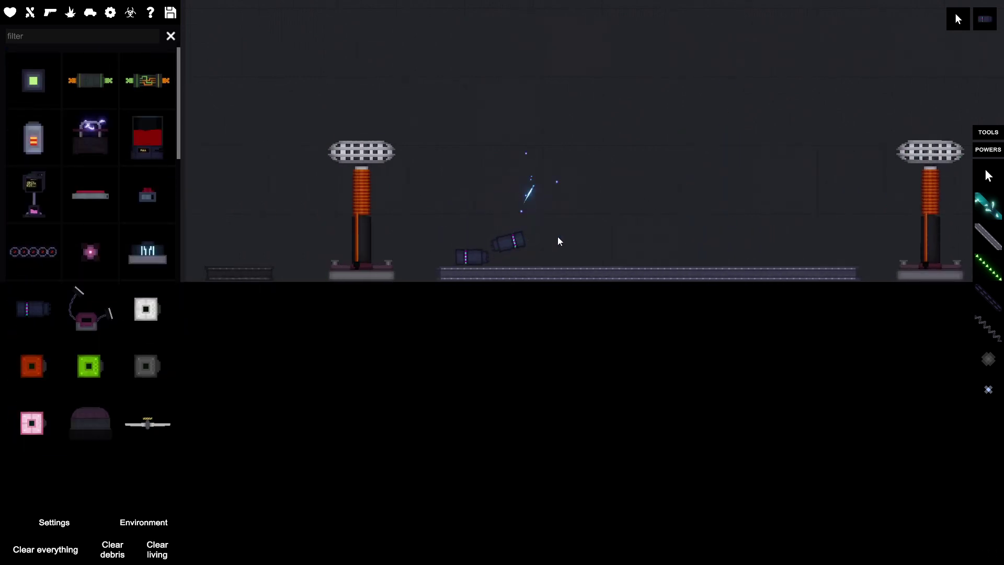
pyautogui.press('d')
pyautogui.click(557, 244)
pyautogui.click(595, 237)
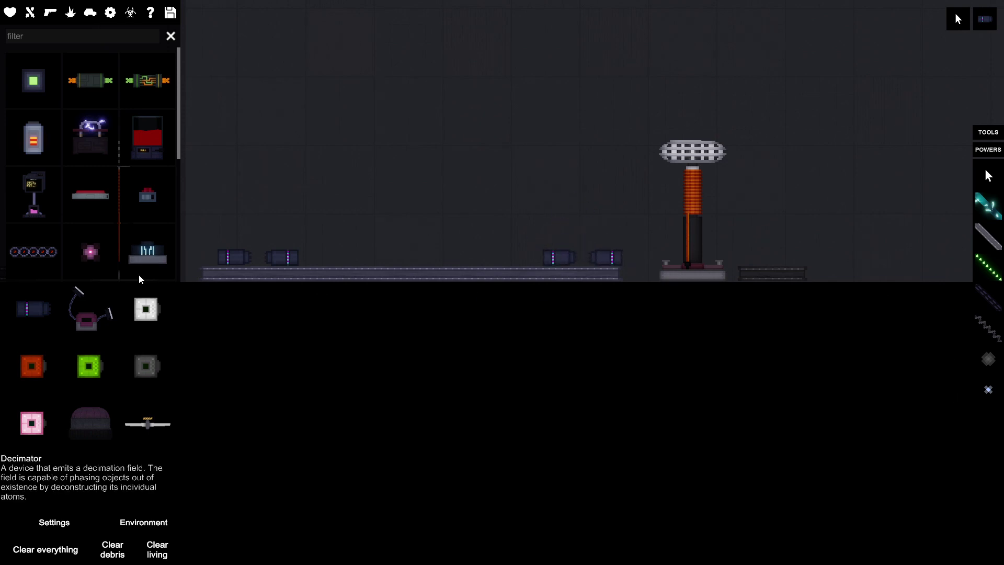
pyautogui.scroll(-5, 93, 277)
pyautogui.scroll(-4, 93, 277)
# - Place a generator in the scene and pause the simulation
pyautogui.click(33, 117)
pyautogui.press('a')
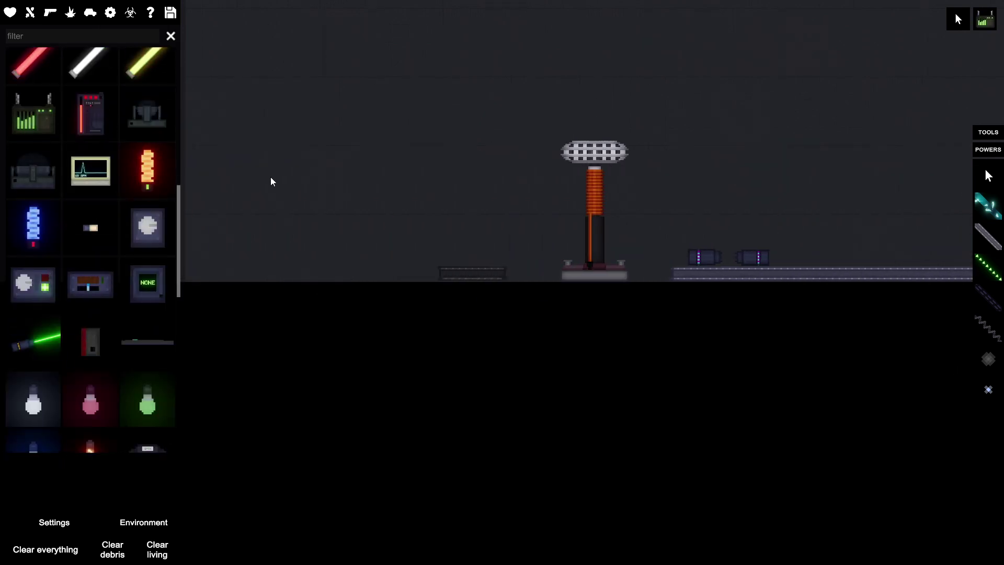
pyautogui.click(432, 224)
pyautogui.scroll(-2, 625, 234)
pyautogui.press('a')
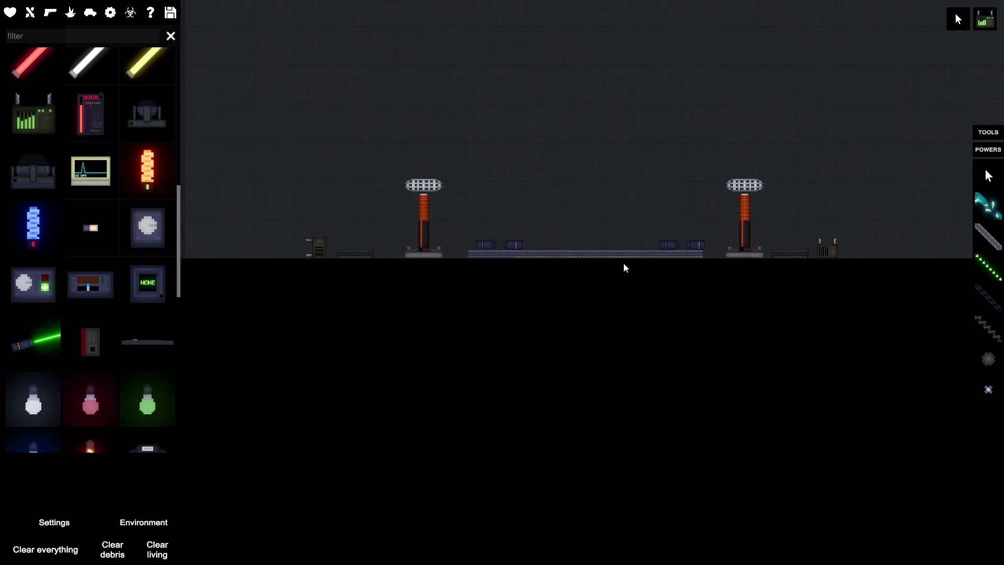
pyautogui.scroll(2, 420, 183)
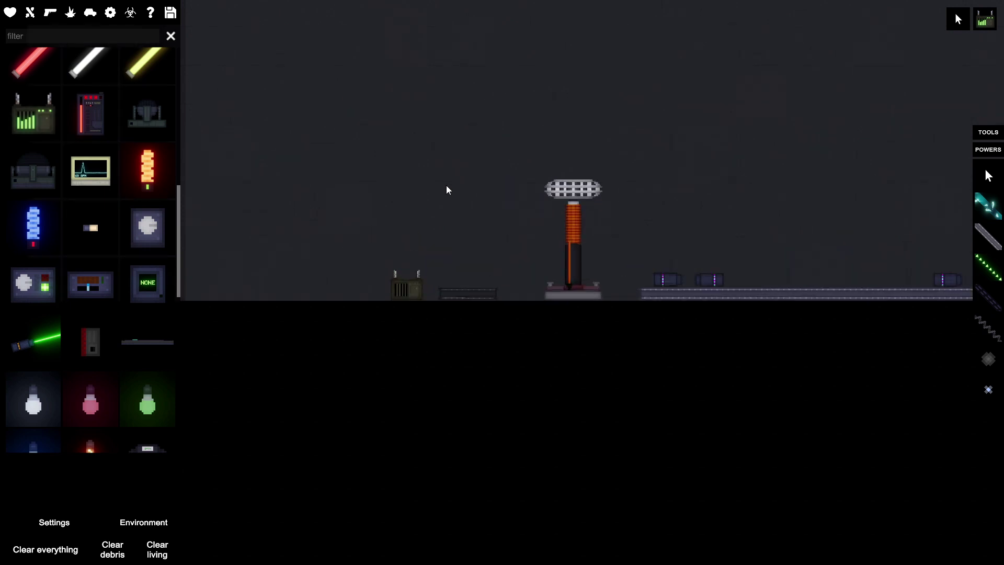
pyautogui.press('space')
pyautogui.press('d')
pyautogui.scroll(2, 758, 335)
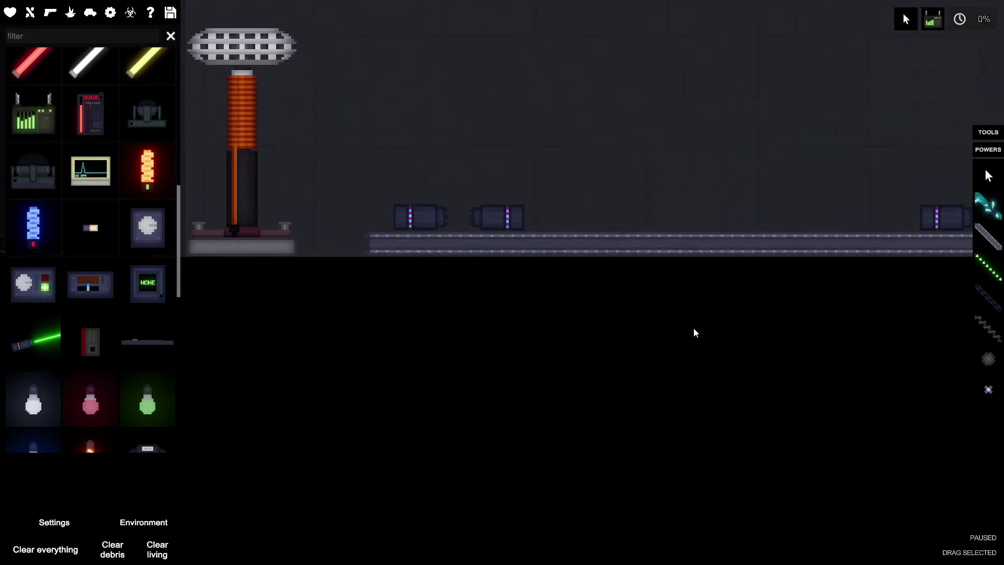
pyautogui.scroll(2, 692, 332)
pyautogui.scroll(2, 592, 289)
# - Shift the long platform left beside the Tesla coil
pyautogui.click(557, 321)
pyautogui.scroll(2, 557, 321)
pyautogui.moveTo(686, 334); pyautogui.dragTo(515, 337)
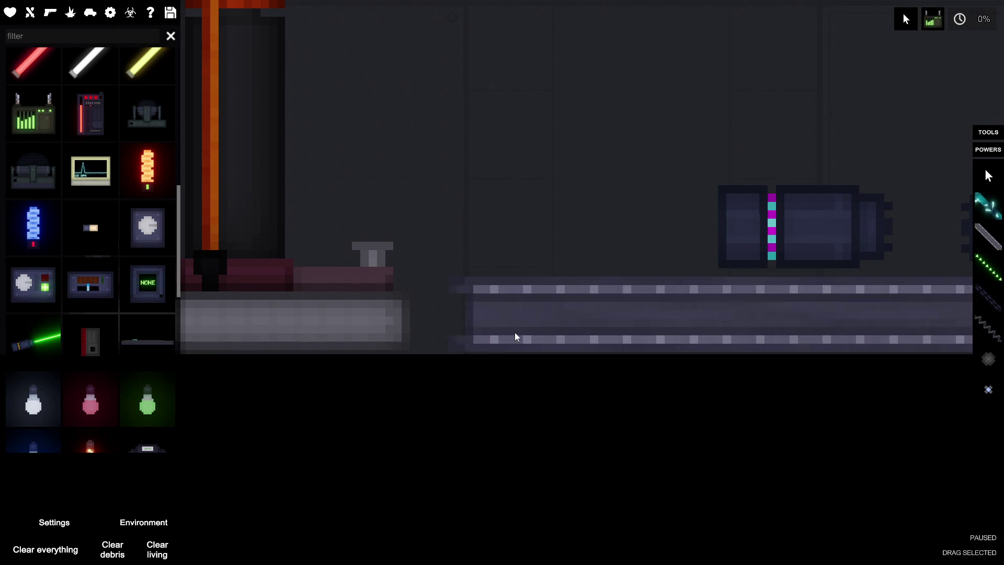
pyautogui.moveTo(466, 162); pyautogui.dragTo(495, 206)
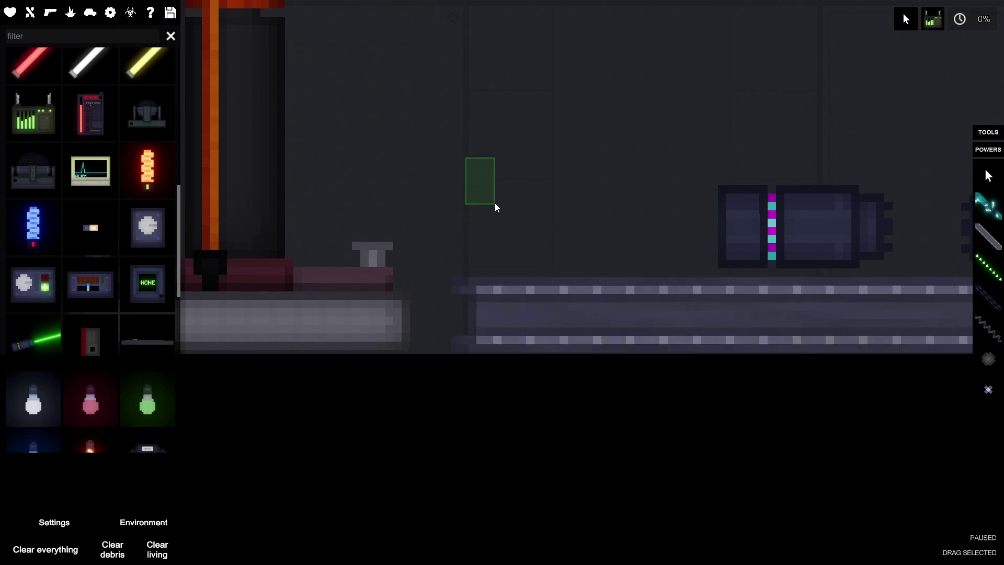
pyautogui.scroll(-2, 461, 240)
pyautogui.click(519, 270)
pyautogui.scroll(1, 520, 269)
pyautogui.click(493, 230)
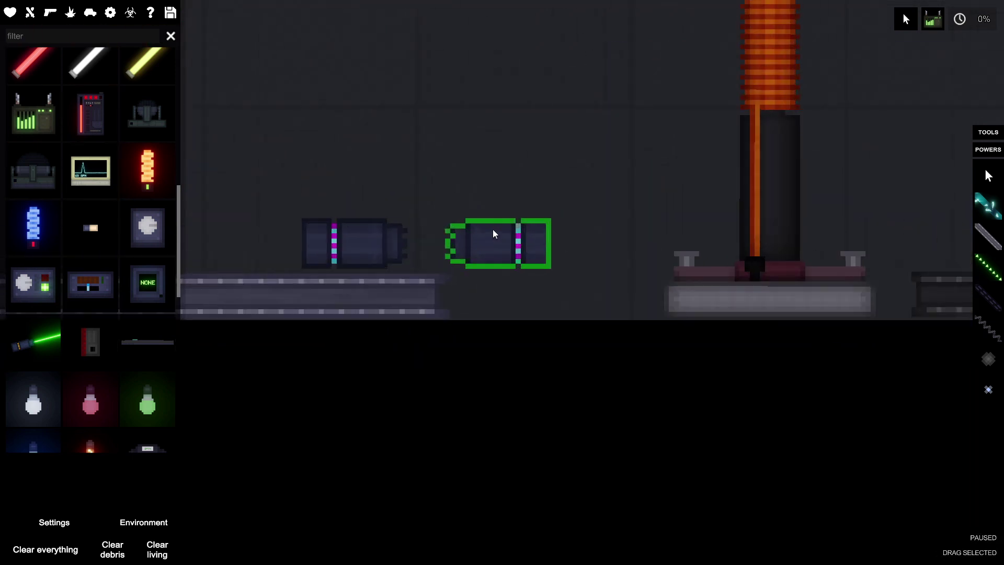
pyautogui.click(493, 298)
# - Pin the long platform in place with a fixed cable
pyautogui.click(528, 306)
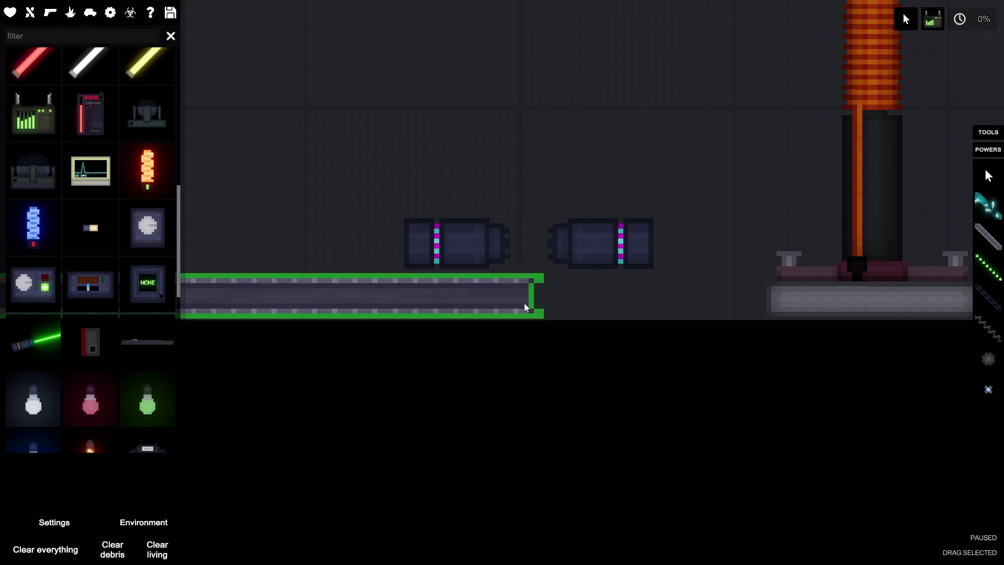
pyautogui.click(990, 305)
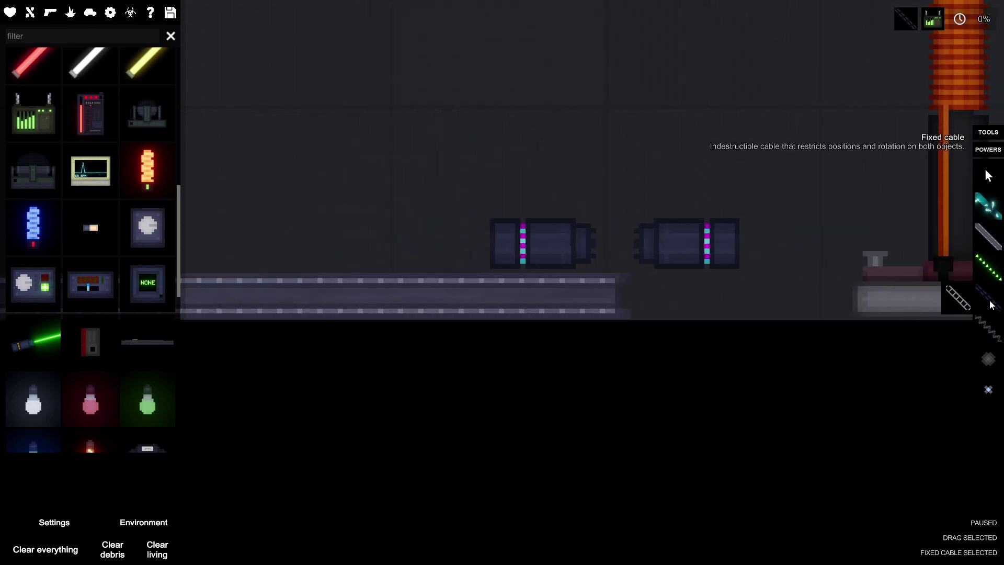
pyautogui.scroll(-2, 460, 333)
pyautogui.moveTo(460, 334); pyautogui.dragTo(424, 361)
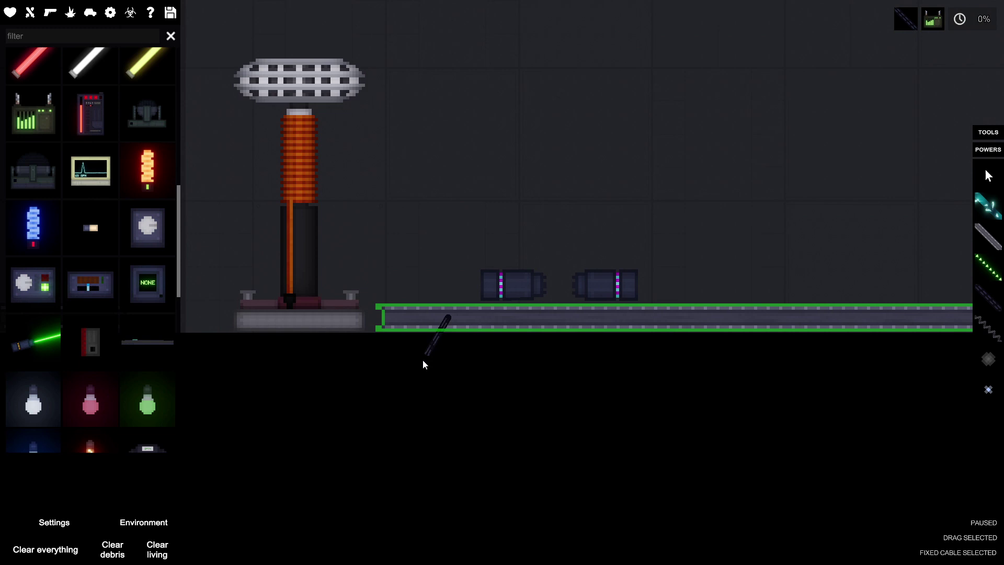
pyautogui.click(988, 176)
pyautogui.scroll(-1, 470, 330)
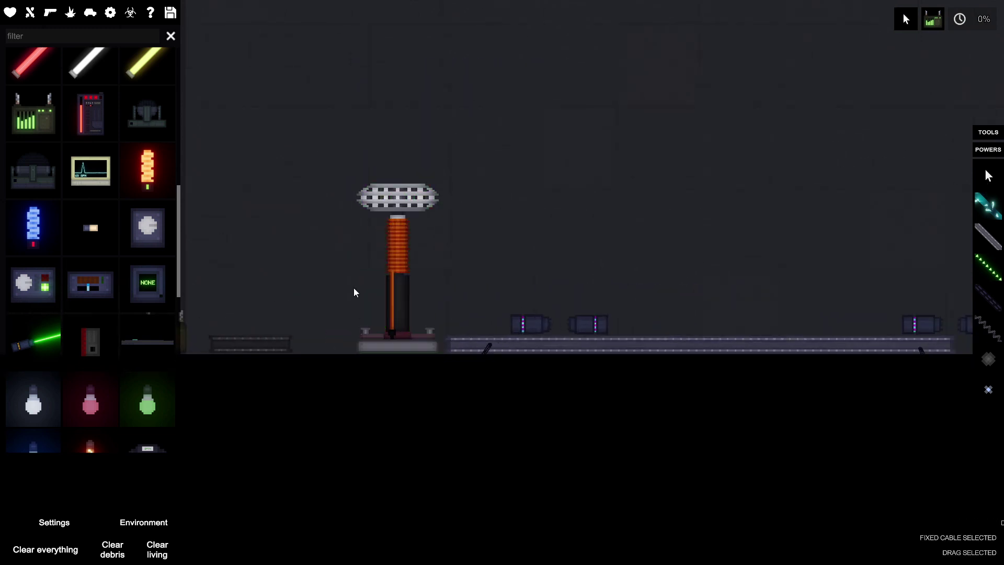
# - Stand the small dark rod upright and set the generator against it
pyautogui.moveTo(262, 352); pyautogui.dragTo(272, 248)
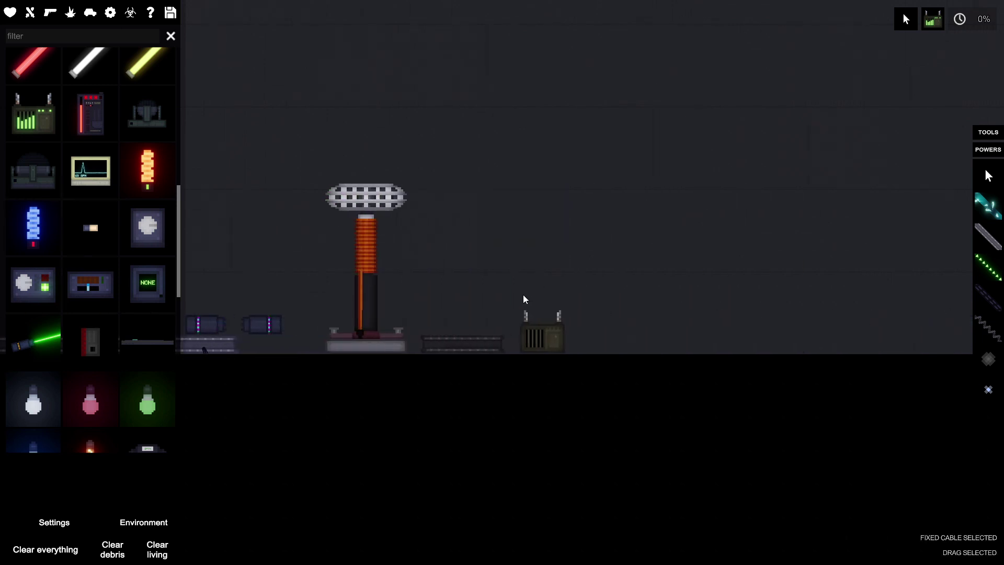
pyautogui.moveTo(272, 248)
pyautogui.mouseDown()
pyautogui.moveTo(498, 253)
pyautogui.moveTo(489, 243)
pyautogui.mouseUp()
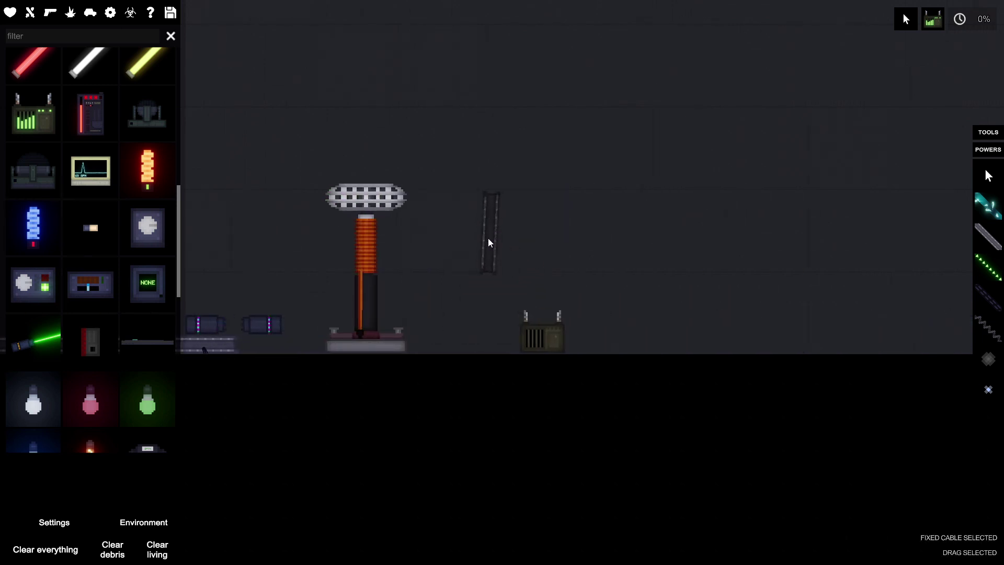
pyautogui.moveTo(545, 349); pyautogui.dragTo(473, 231)
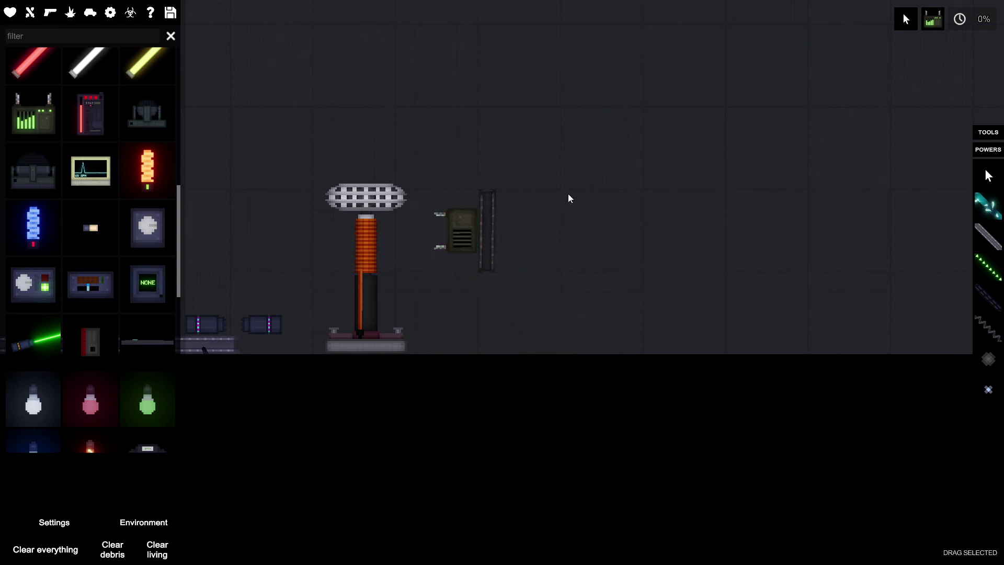
pyautogui.press('a')
pyautogui.moveTo(333, 341); pyautogui.dragTo(463, 237)
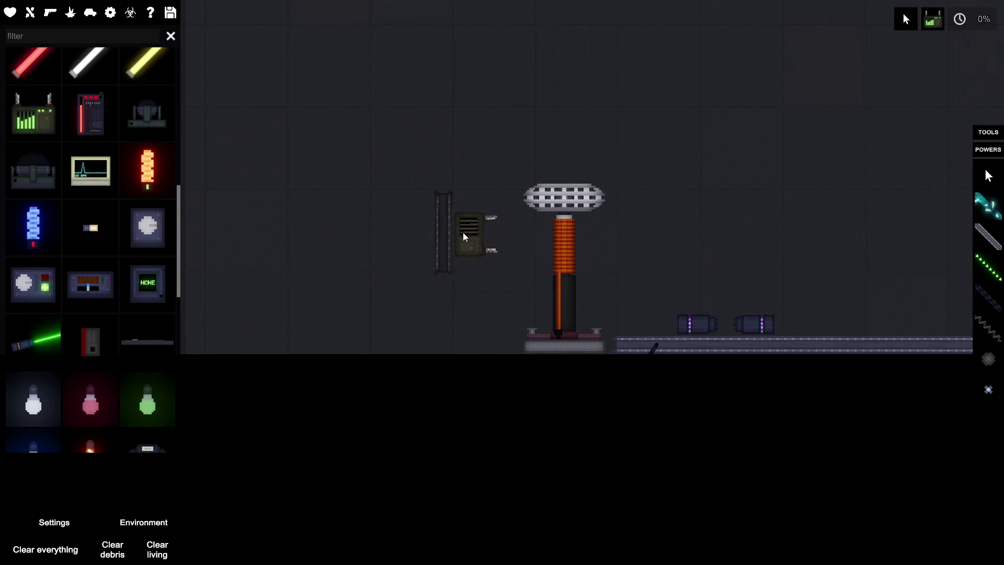
# - Lay the Tesla coil against the generator, with a capsule and battery beside the assembly
pyautogui.moveTo(573, 350)
pyautogui.mouseDown()
pyautogui.moveTo(552, 282)
pyautogui.moveTo(514, 235)
pyautogui.mouseUp()
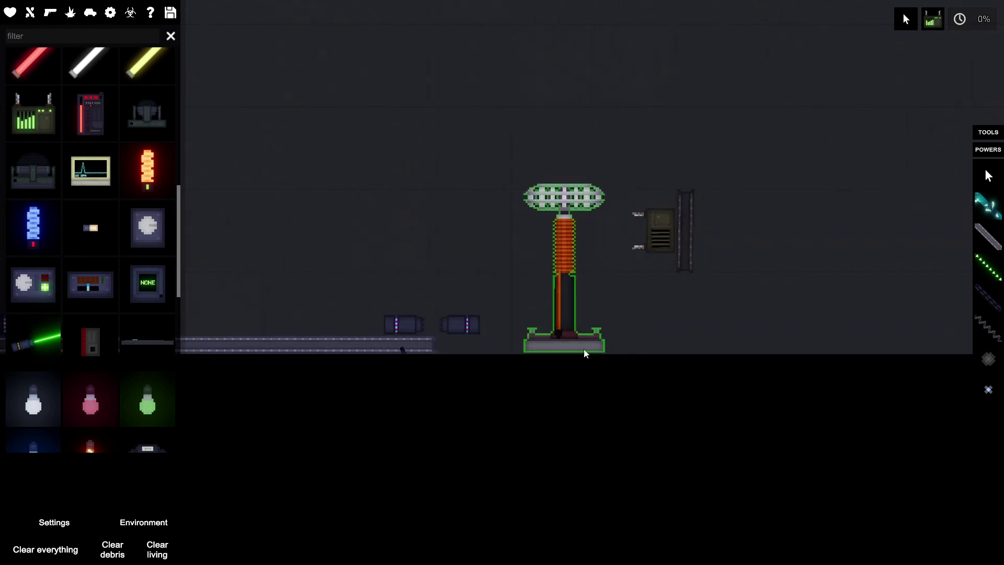
pyautogui.moveTo(583, 352)
pyautogui.mouseDown()
pyautogui.moveTo(586, 241)
pyautogui.moveTo(625, 221)
pyautogui.mouseUp()
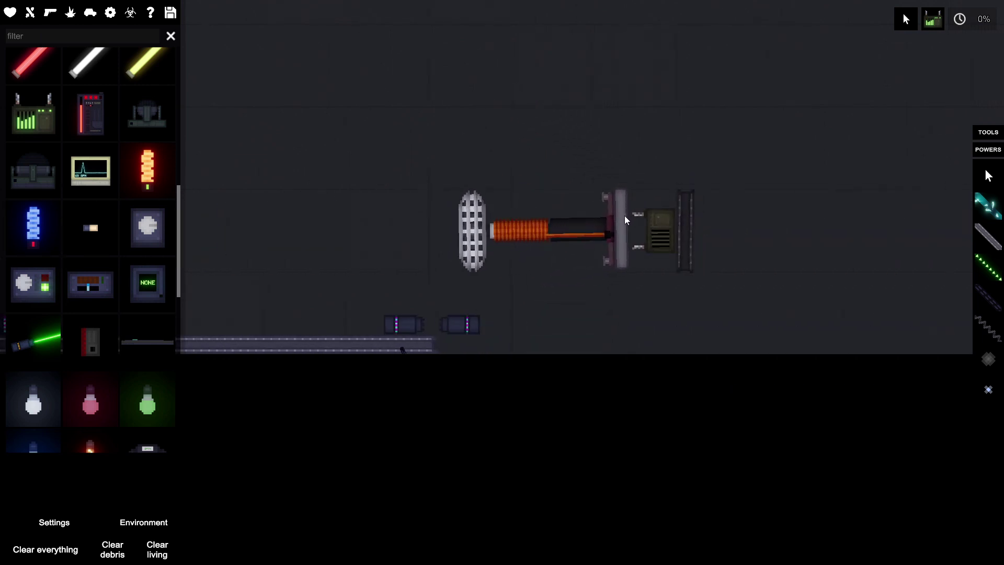
pyautogui.moveTo(464, 327); pyautogui.dragTo(577, 282)
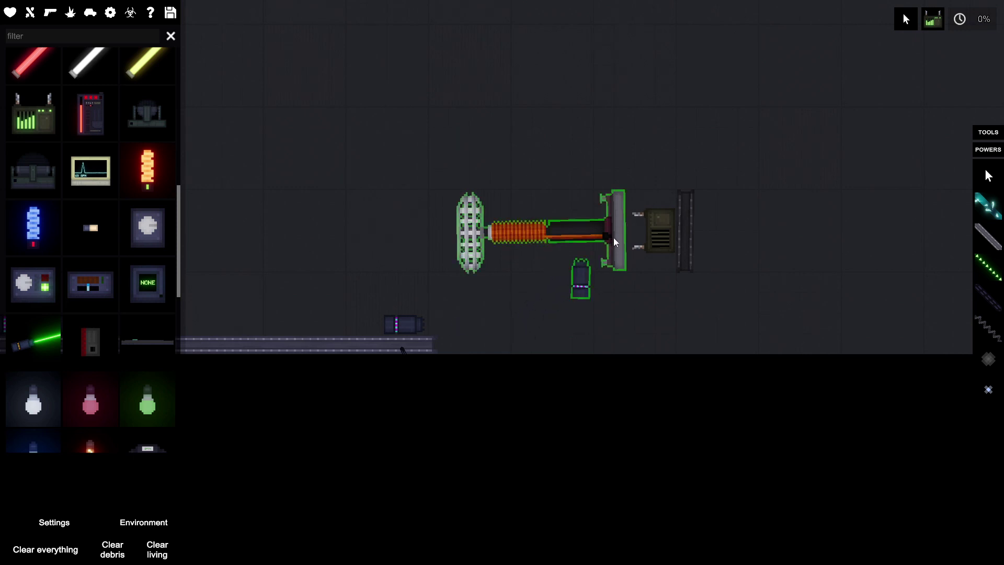
pyautogui.moveTo(404, 324); pyautogui.dragTo(568, 179)
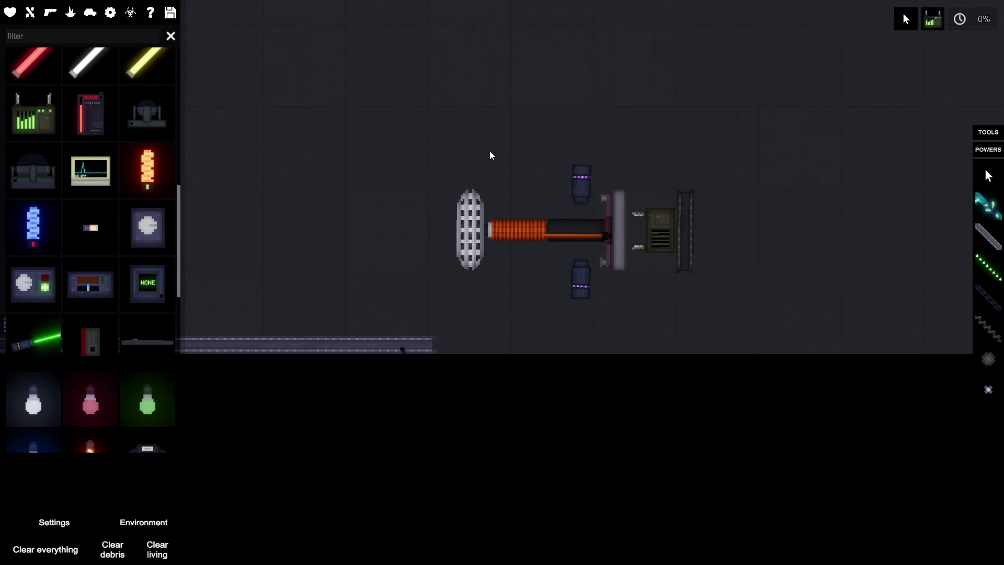
pyautogui.press('a')
pyautogui.moveTo(498, 325)
pyautogui.mouseDown()
pyautogui.moveTo(456, 296)
pyautogui.moveTo(353, 271)
pyautogui.mouseUp()
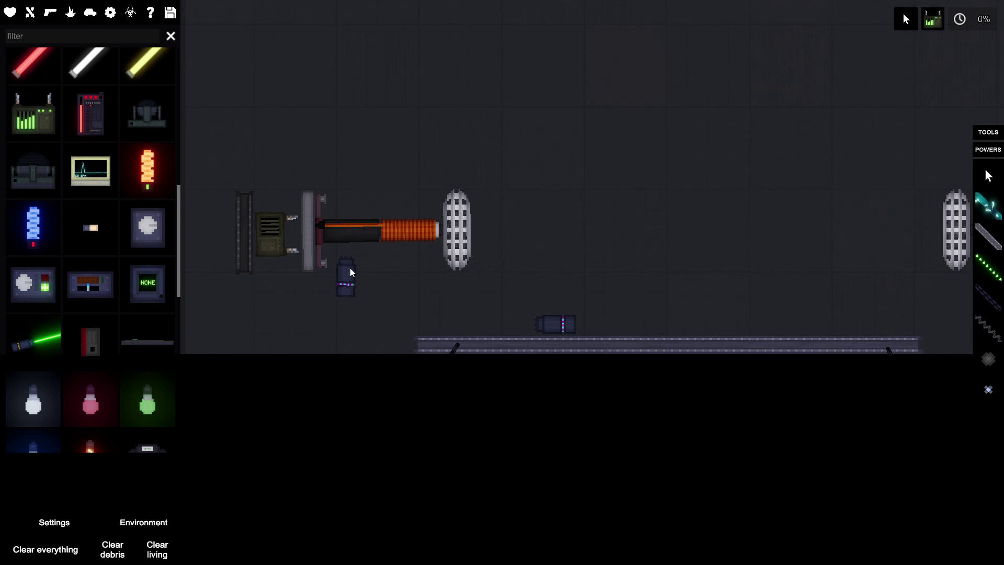
pyautogui.moveTo(559, 324); pyautogui.dragTo(379, 187)
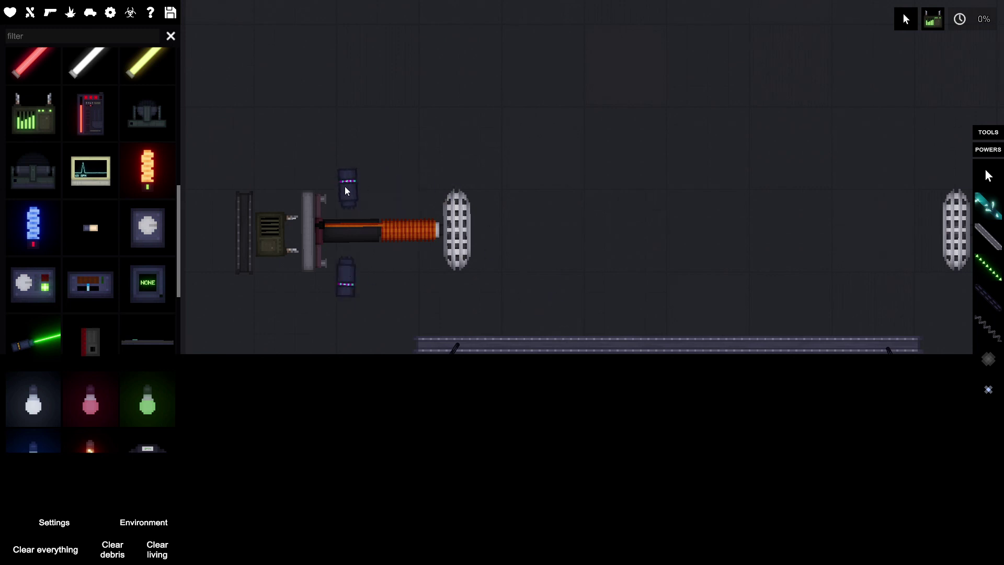
# - Pin the first assembly's top battery, coil, grey panel and generator with fixed cables
pyautogui.click(987, 298)
pyautogui.scroll(3, 440, 195)
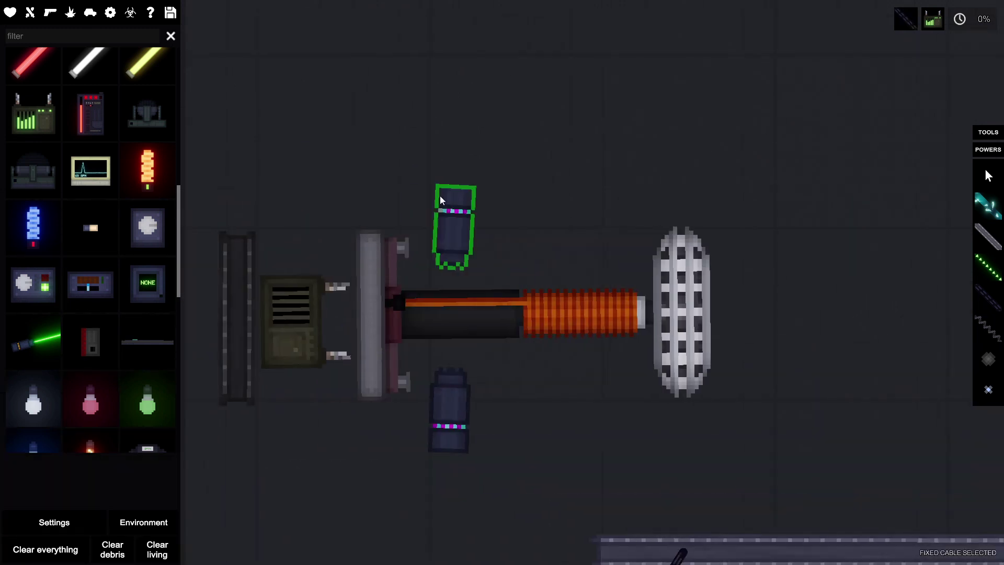
pyautogui.moveTo(451, 195); pyautogui.dragTo(433, 451)
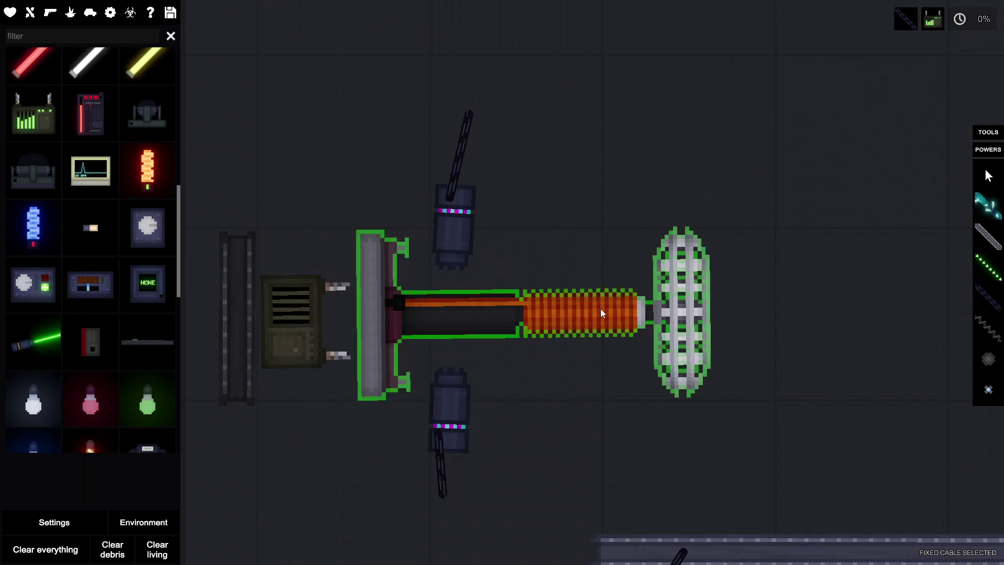
pyautogui.moveTo(600, 308); pyautogui.dragTo(552, 302)
pyautogui.moveTo(368, 362); pyautogui.dragTo(355, 487)
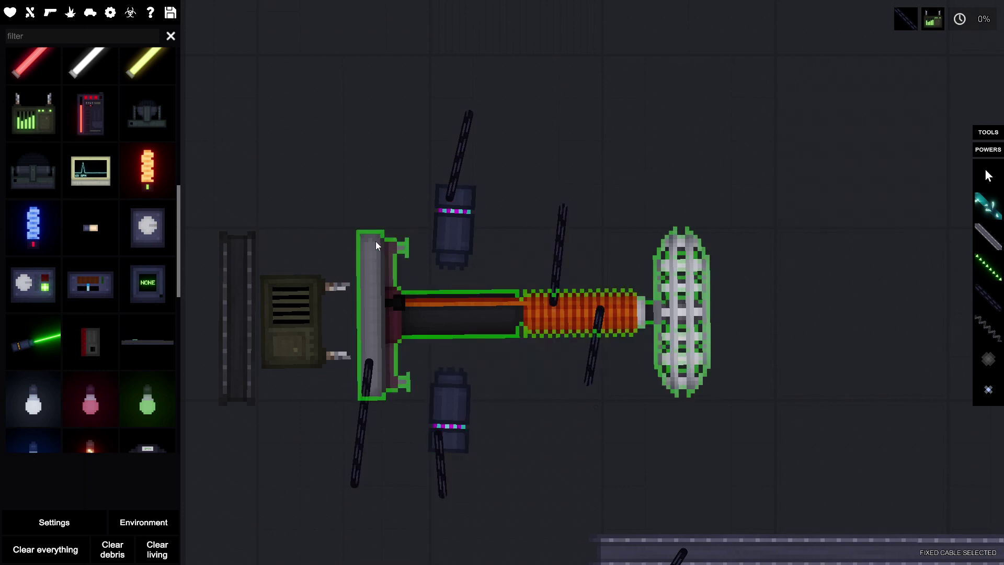
pyautogui.moveTo(376, 246); pyautogui.dragTo(370, 151)
pyautogui.moveTo(291, 354); pyautogui.dragTo(239, 376)
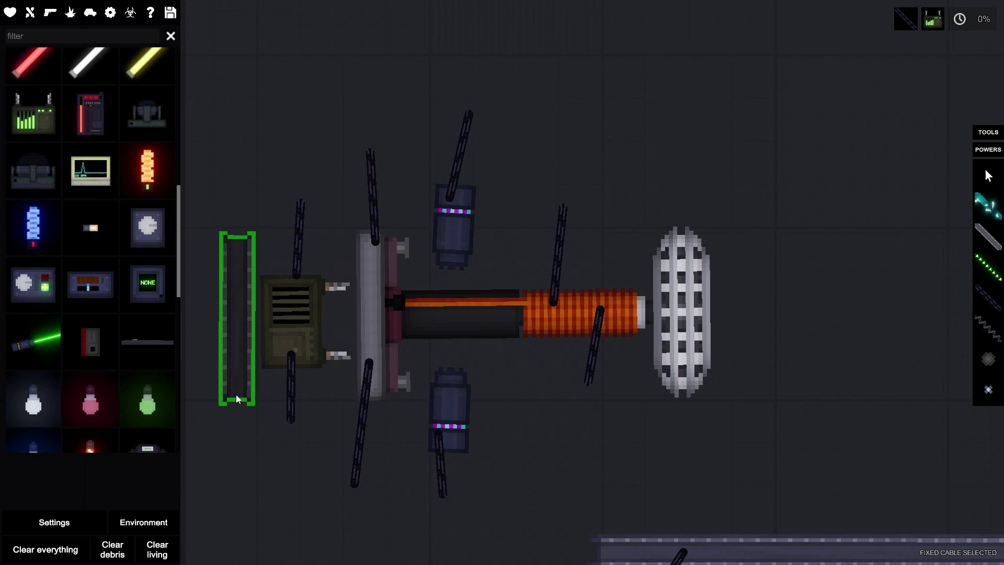
# - Pin the other assembly's spiked wheel, grey panel, generator, upright bar and both batteries
pyautogui.press('d')
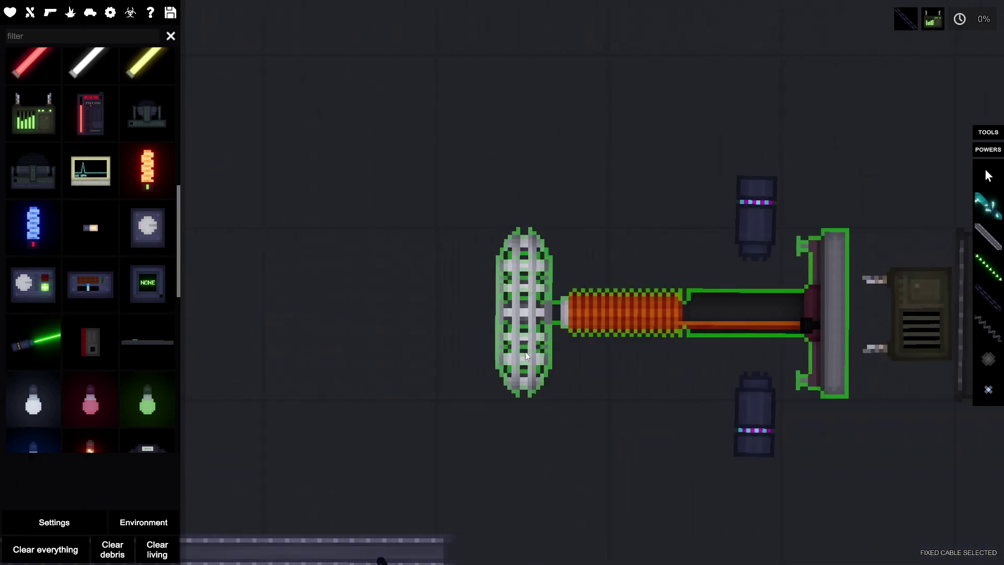
pyautogui.moveTo(529, 333); pyautogui.dragTo(528, 150)
pyautogui.press('d')
pyautogui.moveTo(613, 396); pyautogui.dragTo(612, 494)
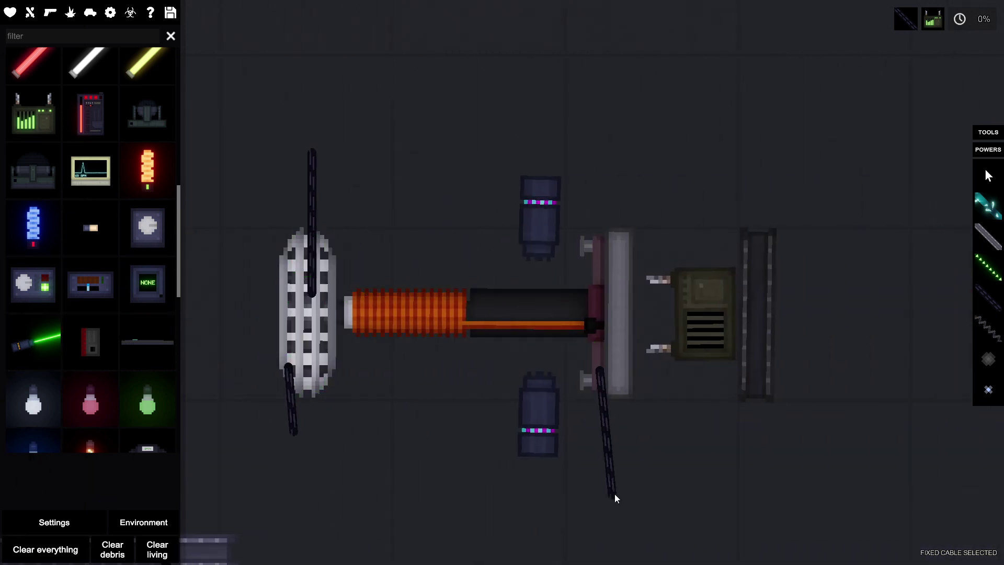
pyautogui.moveTo(620, 235); pyautogui.dragTo(631, 168)
pyautogui.moveTo(708, 353); pyautogui.dragTo(703, 431)
pyautogui.moveTo(703, 302); pyautogui.dragTo(710, 208)
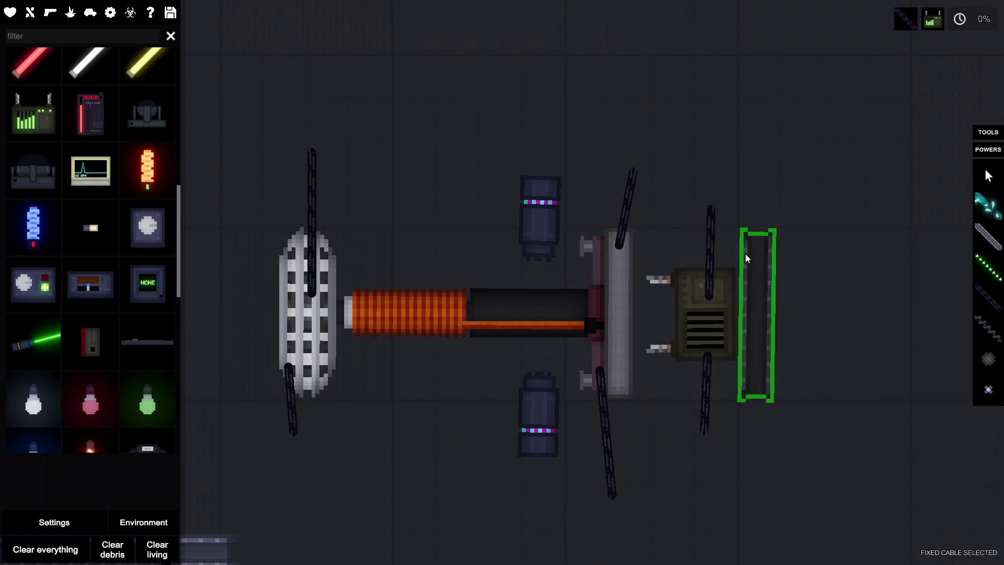
pyautogui.moveTo(760, 395); pyautogui.dragTo(752, 477)
pyautogui.moveTo(538, 437); pyautogui.dragTo(522, 527)
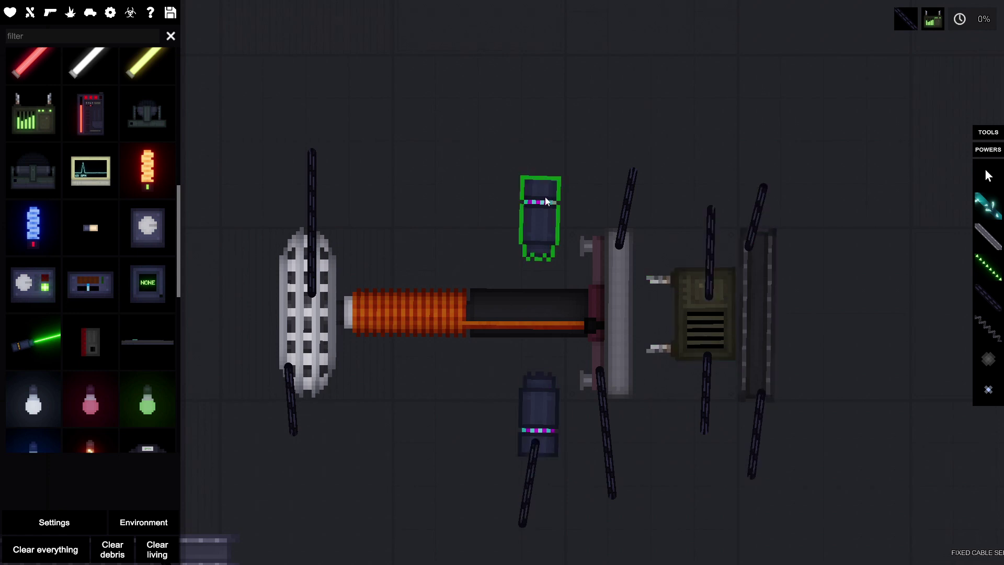
pyautogui.moveTo(541, 196); pyautogui.dragTo(476, 98)
# - Wire the floor rail to the upright bar, and the bar to the tube and both capacitors
pyautogui.click(990, 269)
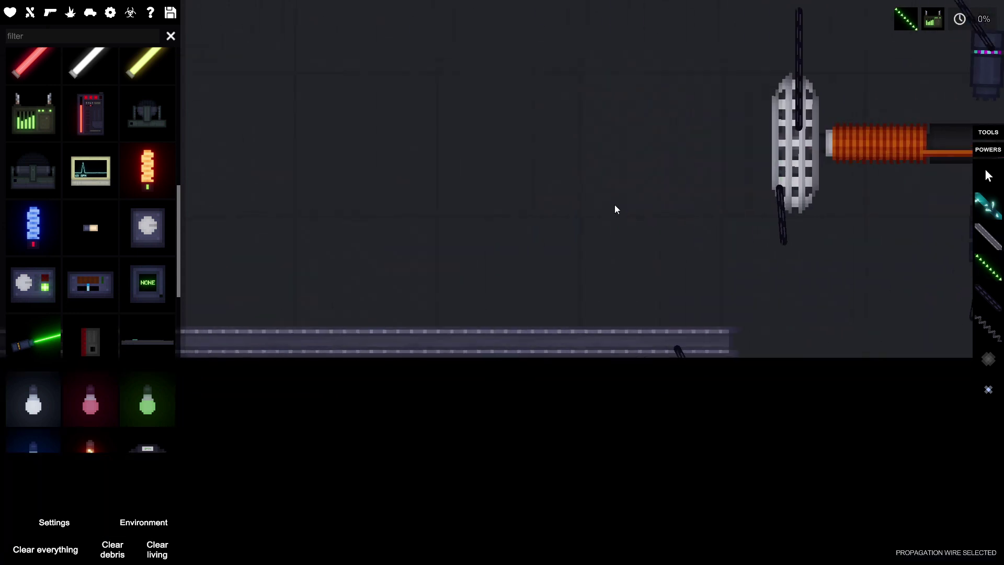
pyautogui.scroll(5, 654, 258)
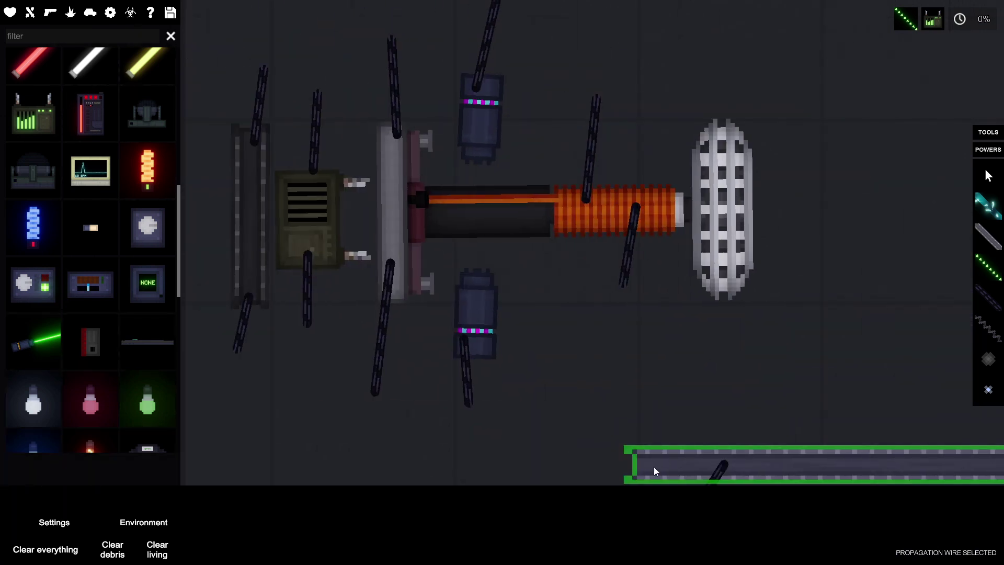
pyautogui.moveTo(653, 467); pyautogui.dragTo(250, 218)
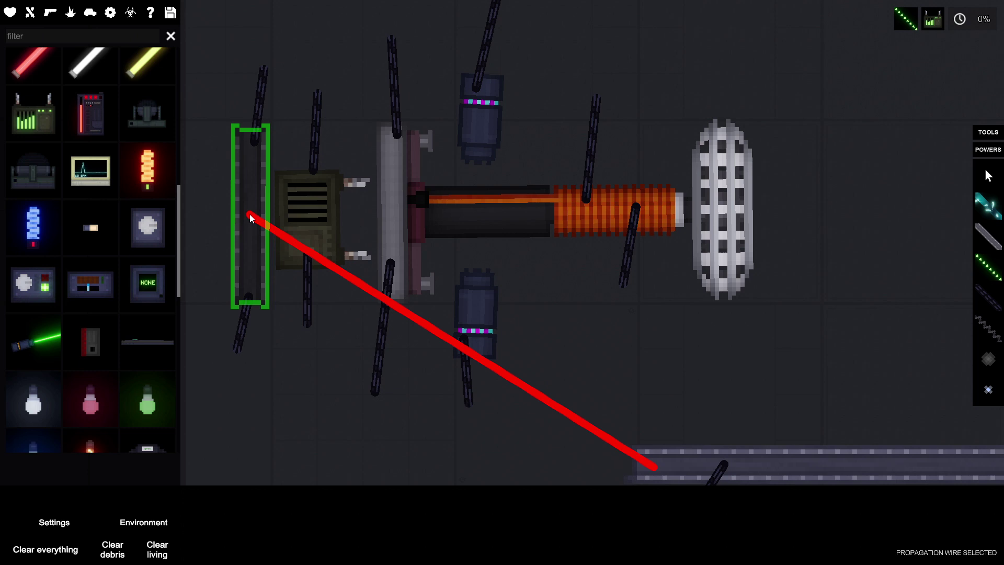
pyautogui.click(249, 218)
pyautogui.click(319, 204)
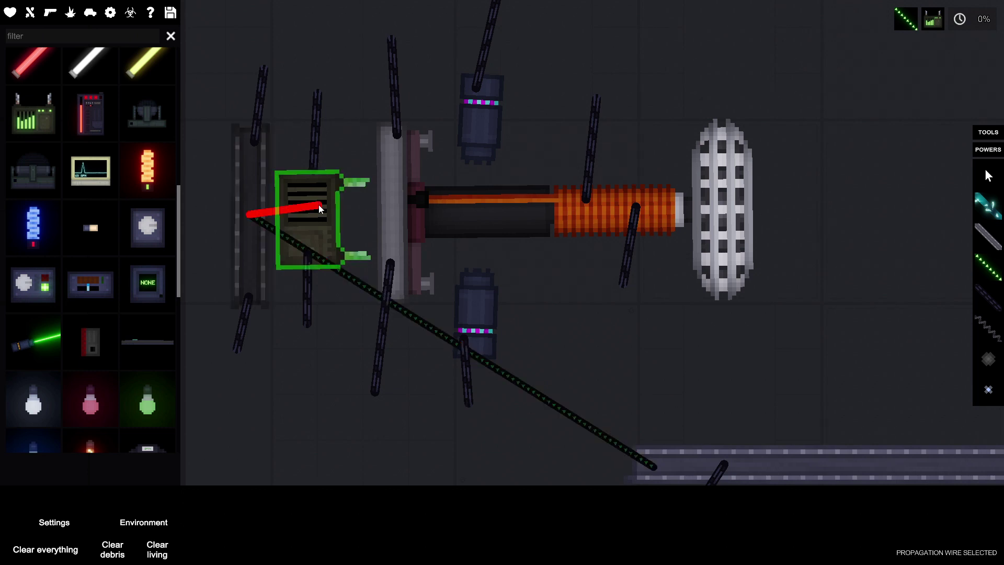
pyautogui.moveTo(318, 205); pyautogui.dragTo(452, 216)
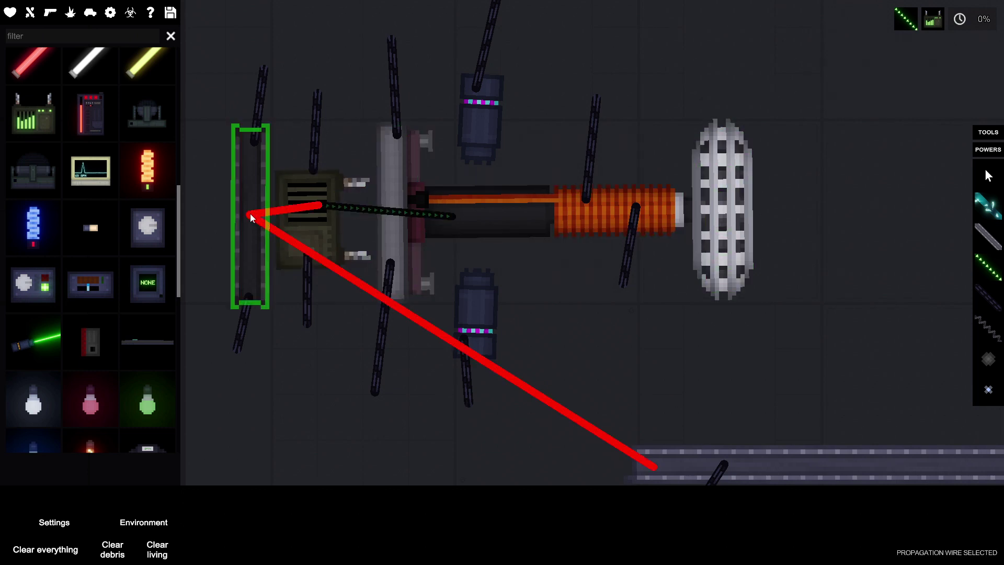
pyautogui.moveTo(251, 219); pyautogui.dragTo(490, 112)
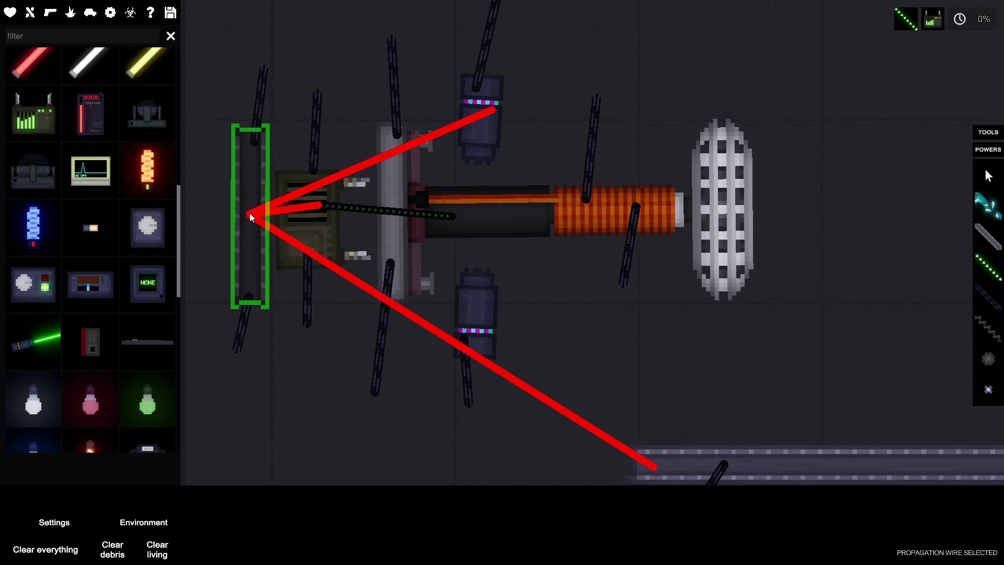
pyautogui.moveTo(251, 218); pyautogui.dragTo(505, 307)
pyautogui.scroll(3, 541, 310)
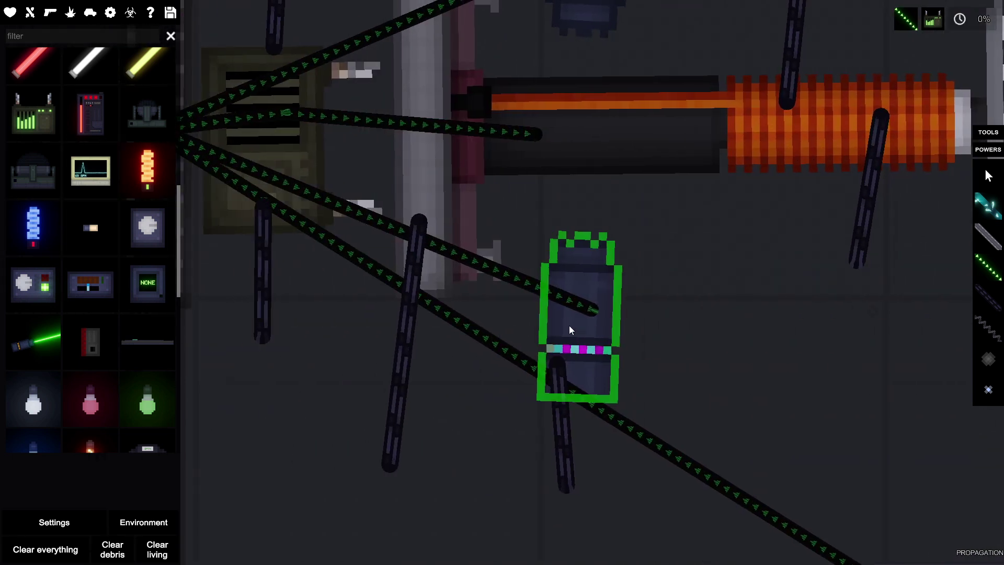
# - Add a wire from the bottom capacitor to the bar and check the bar's options
pyautogui.press('w')
pyautogui.press('a')
pyautogui.press('s')
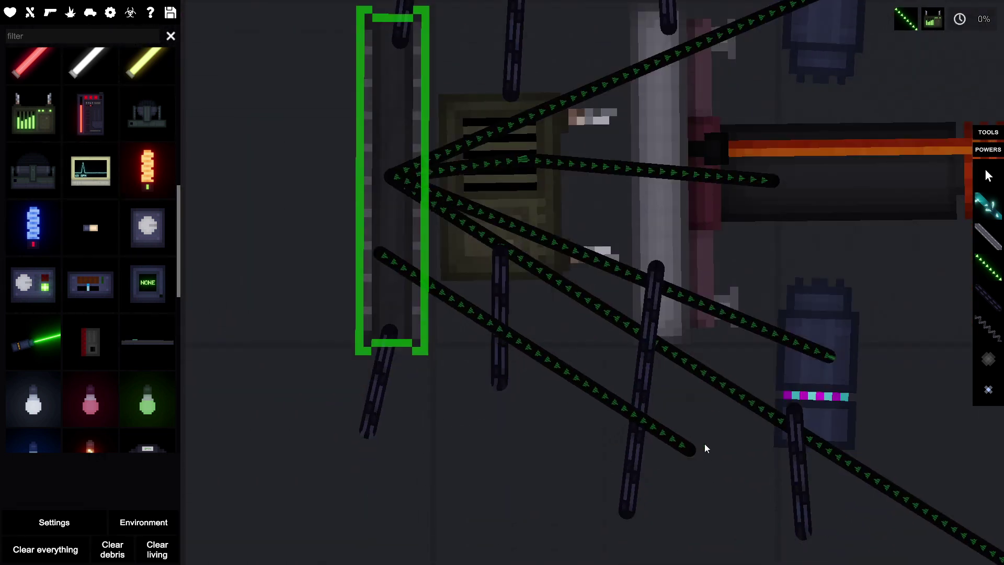
pyautogui.moveTo(827, 394); pyautogui.dragTo(387, 257)
pyautogui.rightClick(386, 258)
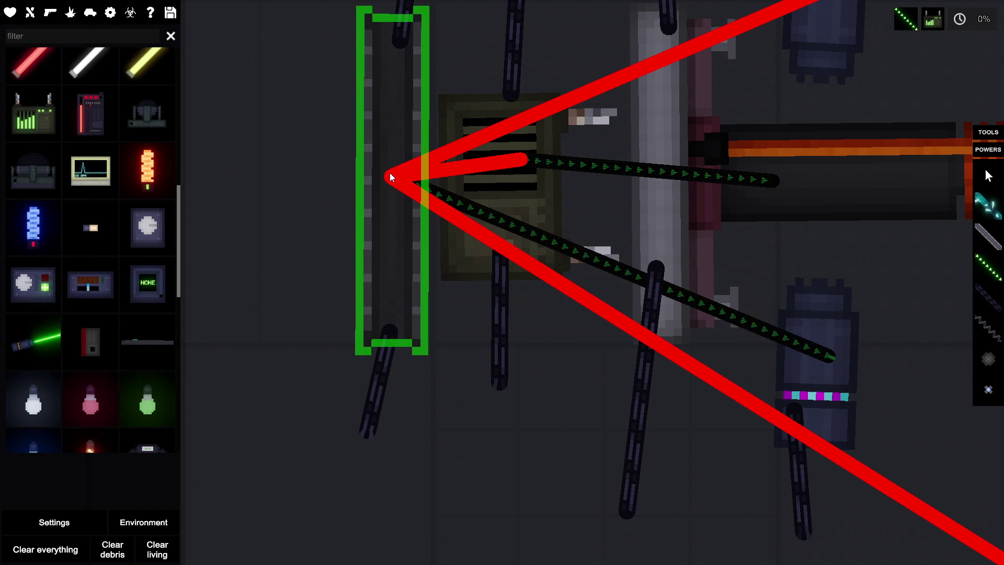
pyautogui.scroll(-2, 271, 208)
pyautogui.scroll(-1, 270, 207)
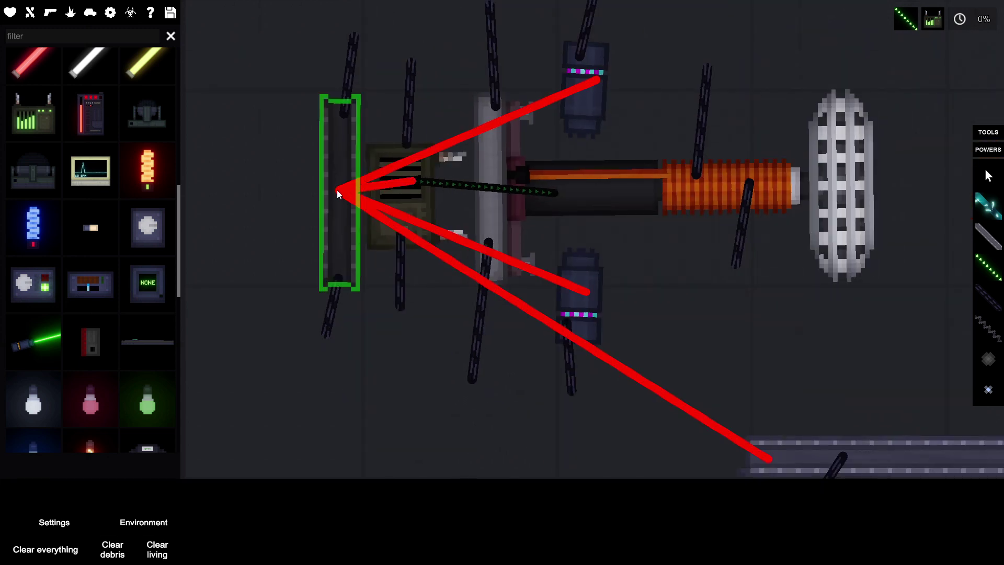
pyautogui.press('a')
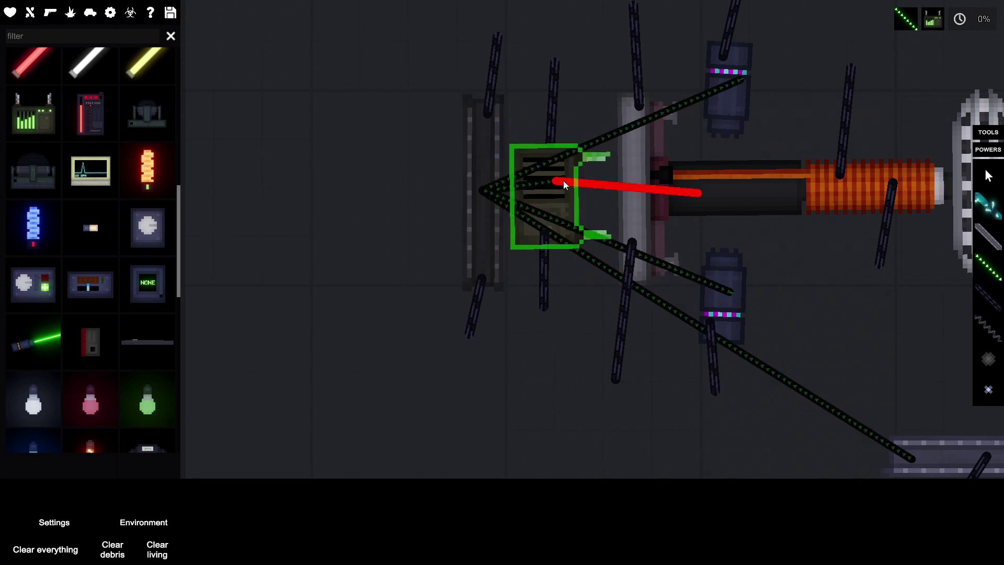
pyautogui.press('d')
pyautogui.scroll(-3, 712, 227)
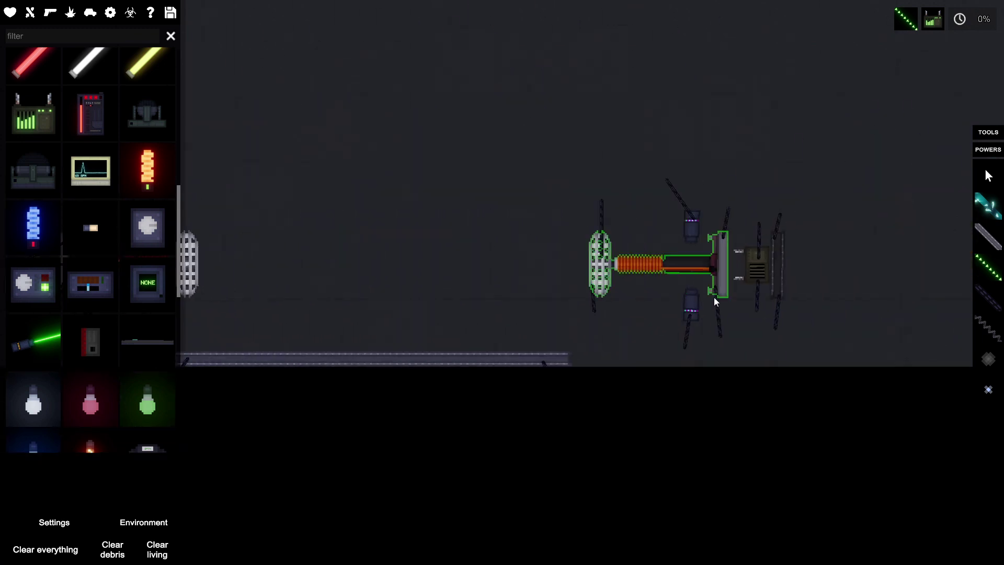
pyautogui.scroll(3, 713, 298)
# - Wire the mirrored bar to the floor rail, its generator tube, and top and bottom capacitors
pyautogui.moveTo(280, 470); pyautogui.dragTo(820, 228)
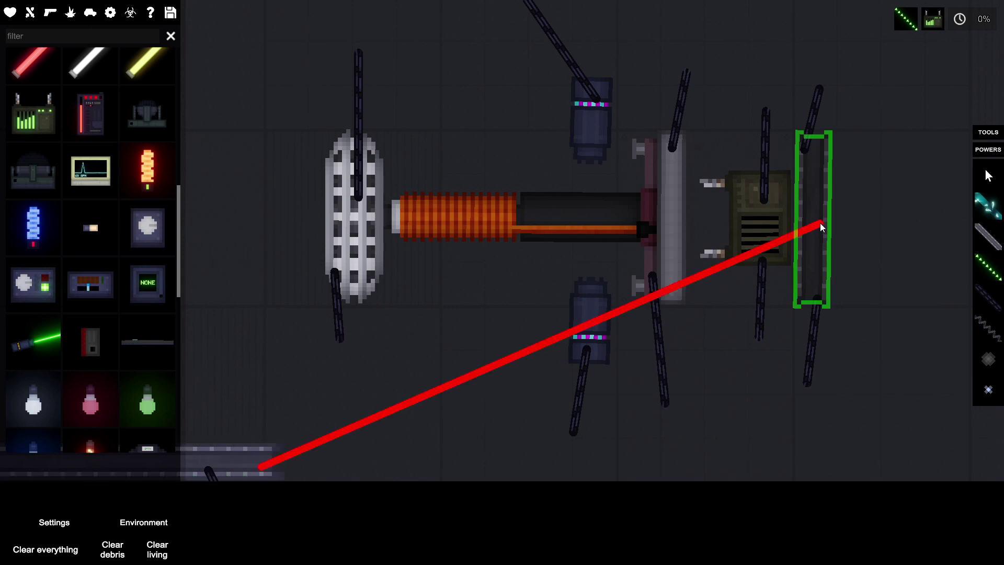
pyautogui.moveTo(820, 224); pyautogui.dragTo(654, 212)
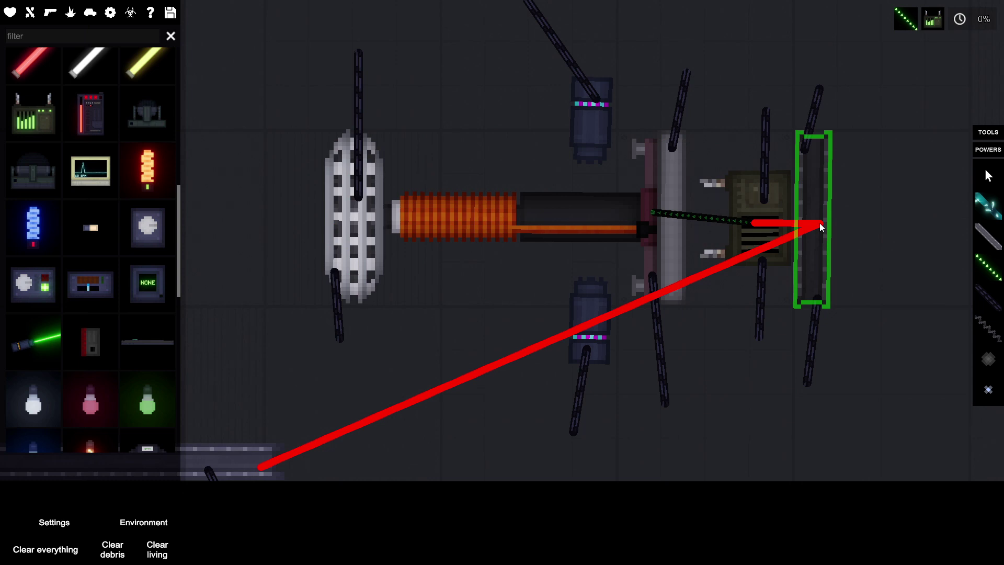
pyautogui.moveTo(809, 217); pyautogui.dragTo(598, 125)
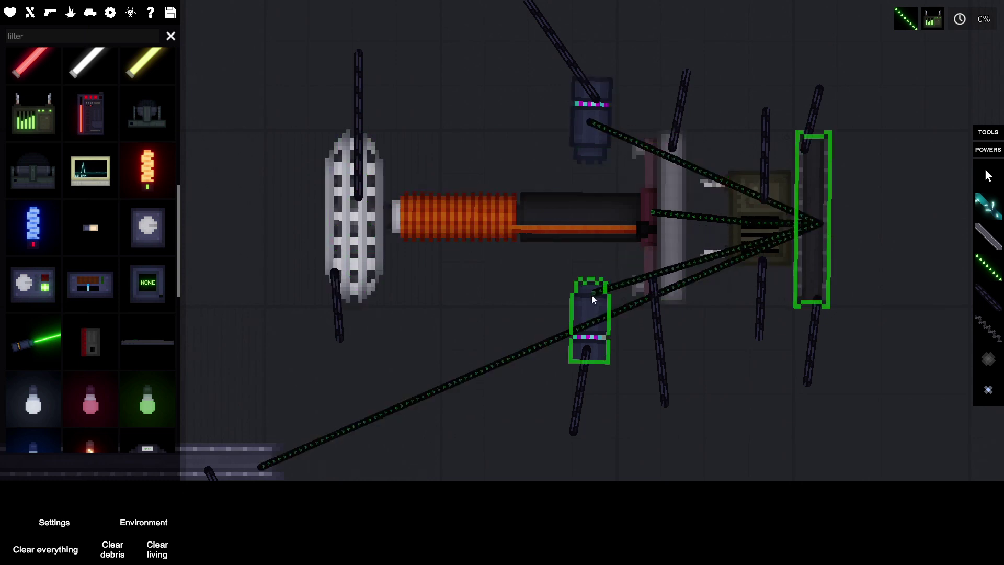
pyautogui.moveTo(819, 223); pyautogui.dragTo(590, 298)
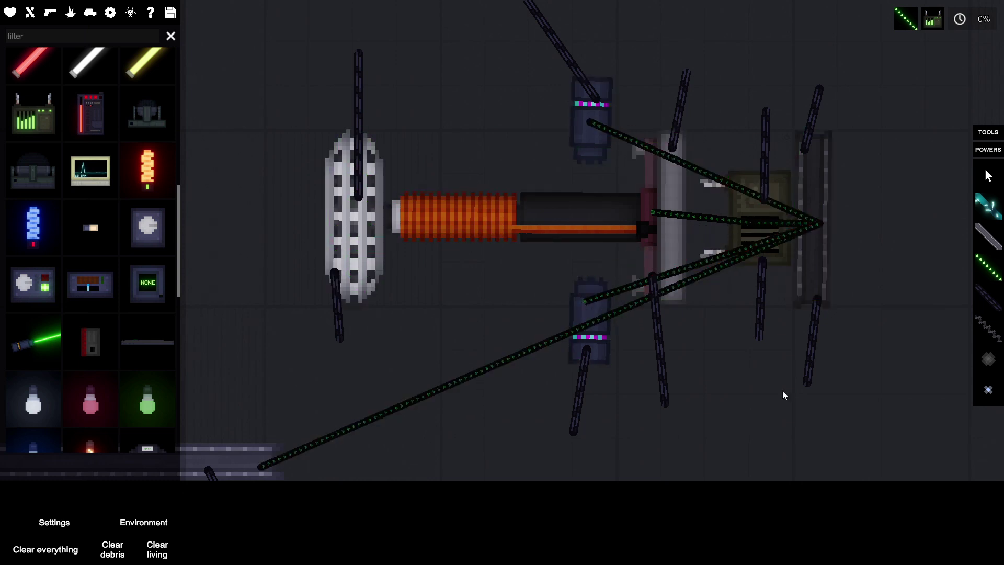
# - Link the upright bar to both capacitors and the orange tube with plain wire
pyautogui.click(985, 203)
pyautogui.scroll(3, 839, 223)
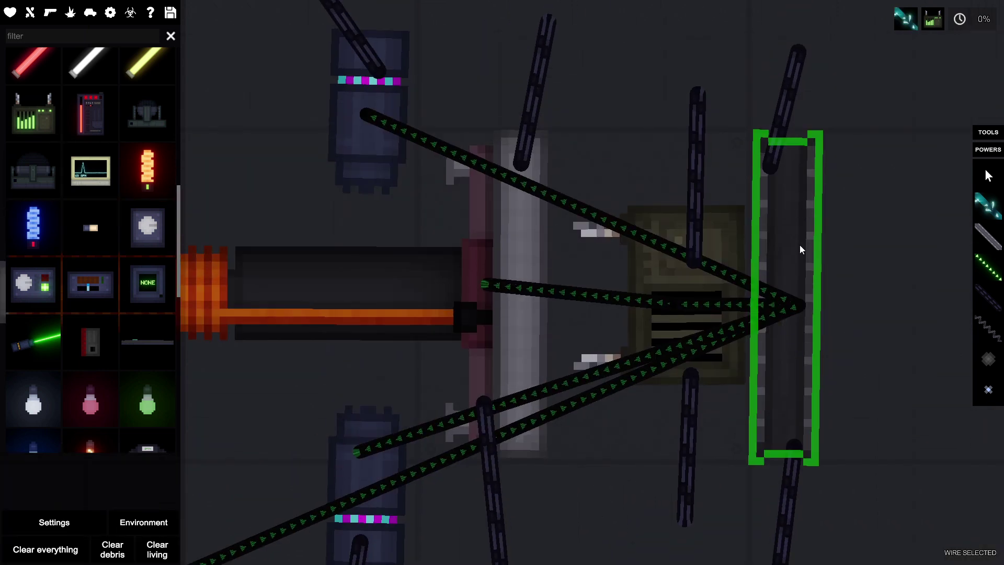
pyautogui.moveTo(776, 248)
pyautogui.mouseDown()
pyautogui.moveTo(651, 278)
pyautogui.moveTo(527, 245)
pyautogui.mouseUp()
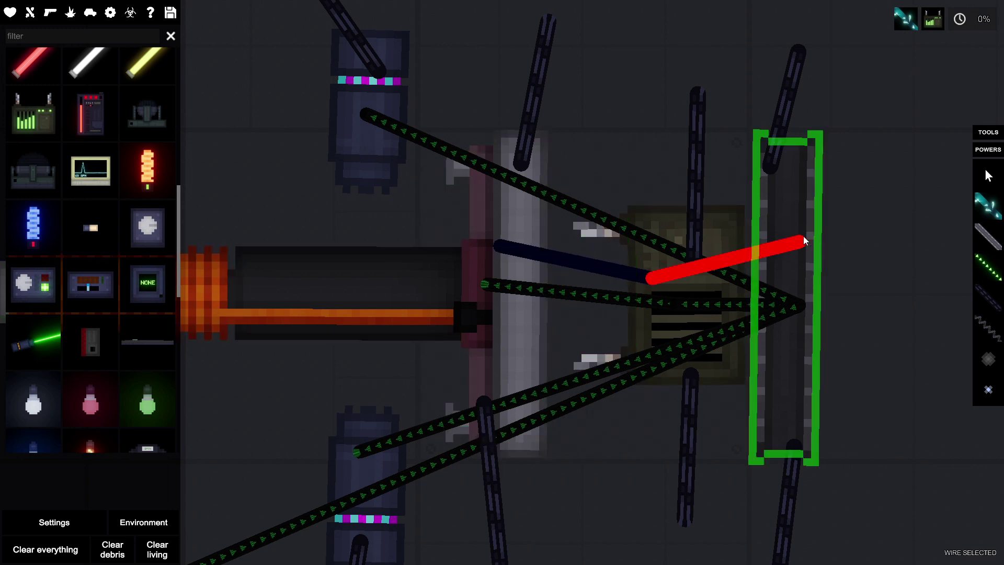
pyautogui.moveTo(801, 239); pyautogui.dragTo(352, 94)
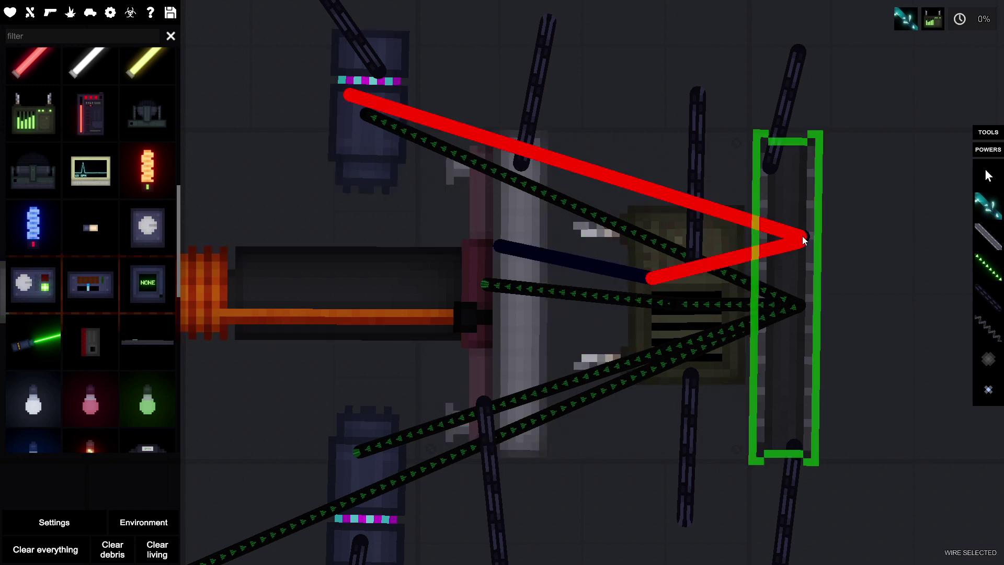
pyautogui.moveTo(800, 305); pyautogui.dragTo(392, 477)
pyautogui.moveTo(374, 319); pyautogui.dragTo(782, 399)
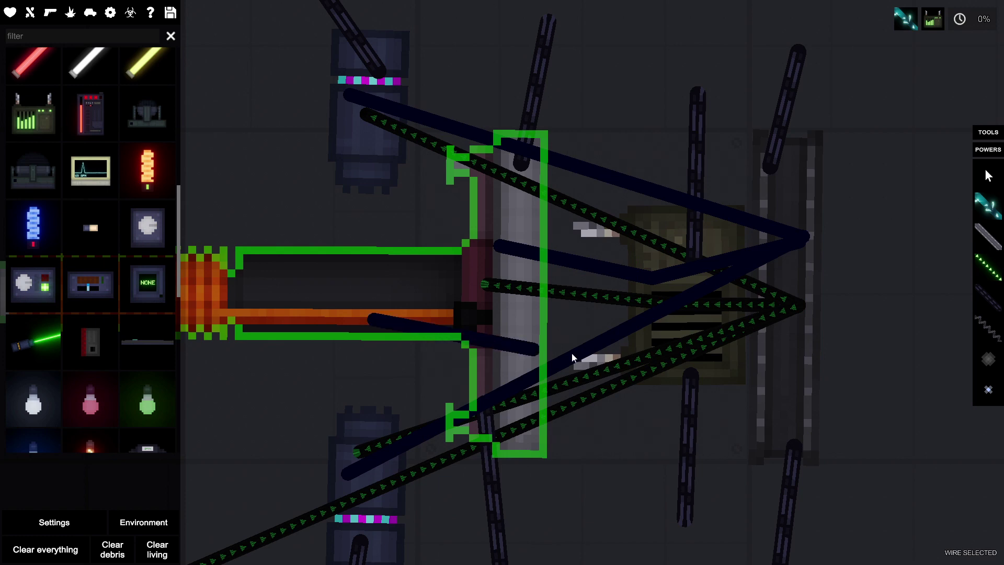
pyautogui.scroll(-3, 784, 388)
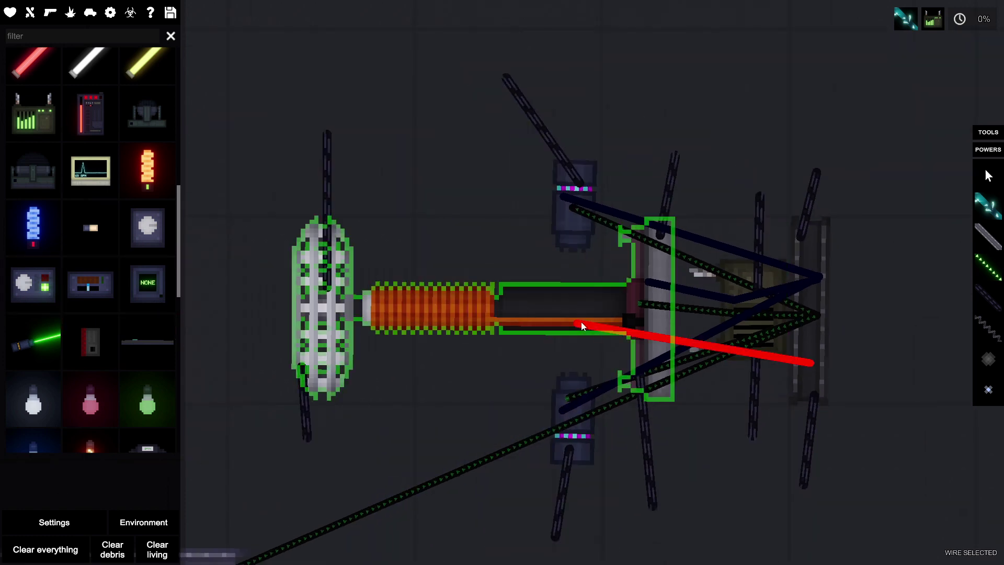
pyautogui.scroll(3, 631, 329)
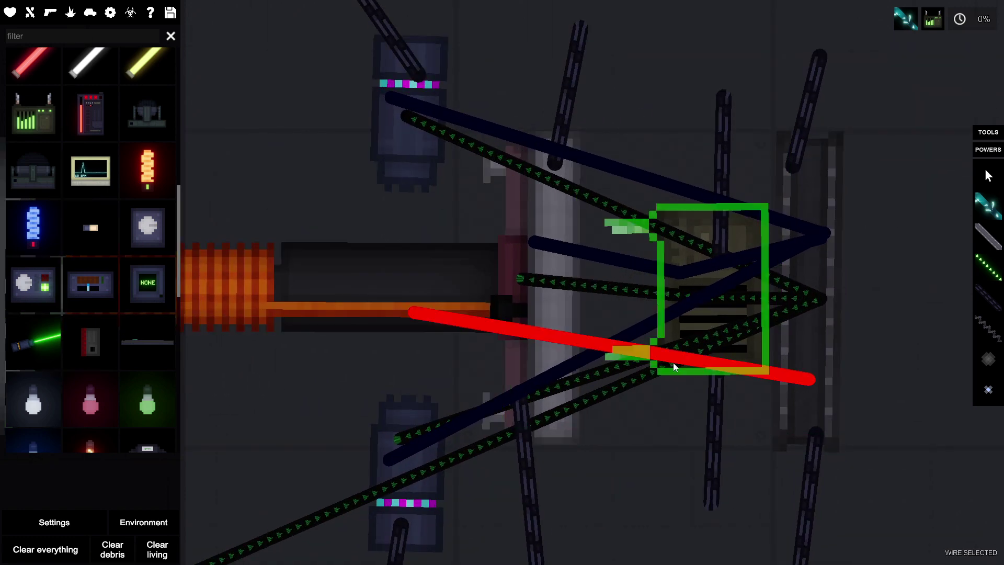
pyautogui.scroll(-3, 673, 362)
pyautogui.scroll(-3, 620, 368)
pyautogui.scroll(2, 415, 298)
pyautogui.scroll(3, 471, 323)
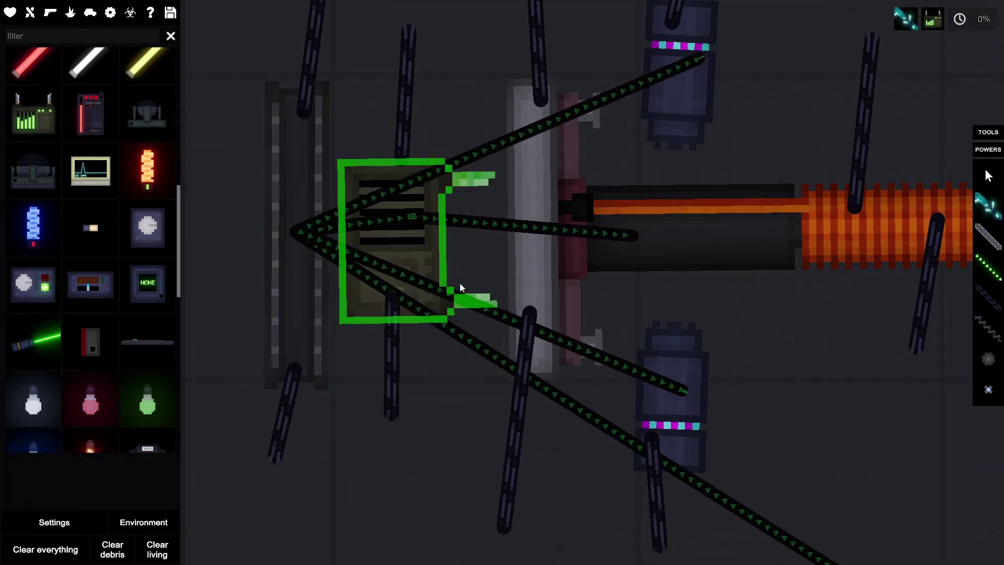
# - Wire the tall end panel through the box to the top and bottom batteries
pyautogui.keyDown('shift'); pyautogui.click(279, 365); pyautogui.keyUp('shift')
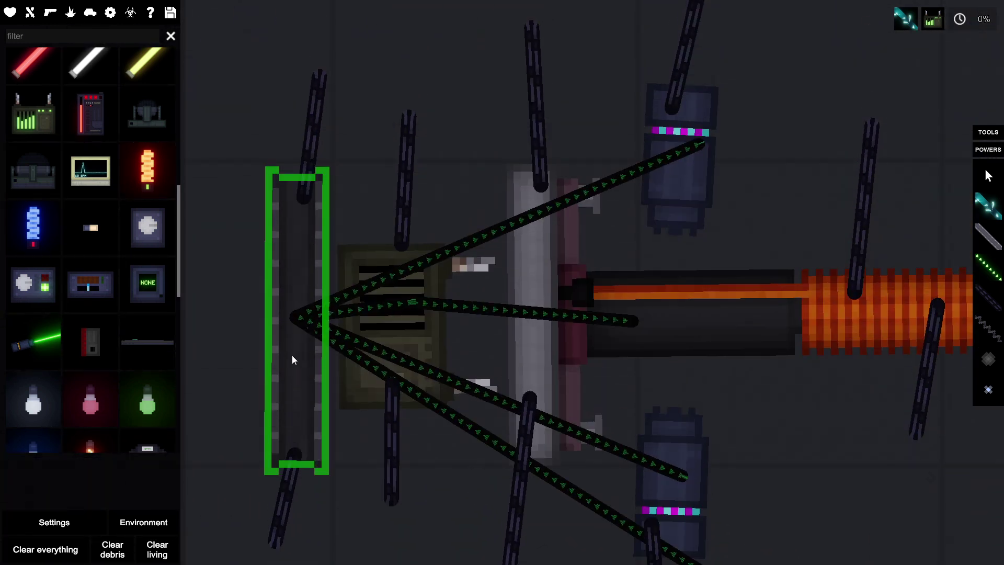
pyautogui.click(419, 329)
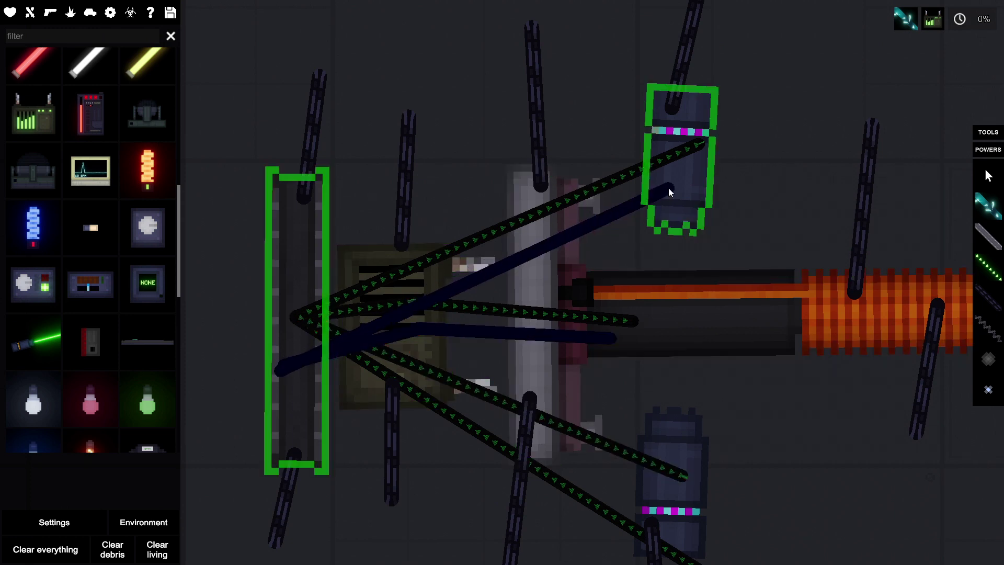
pyautogui.rightClick(668, 188)
pyautogui.click(350, 297)
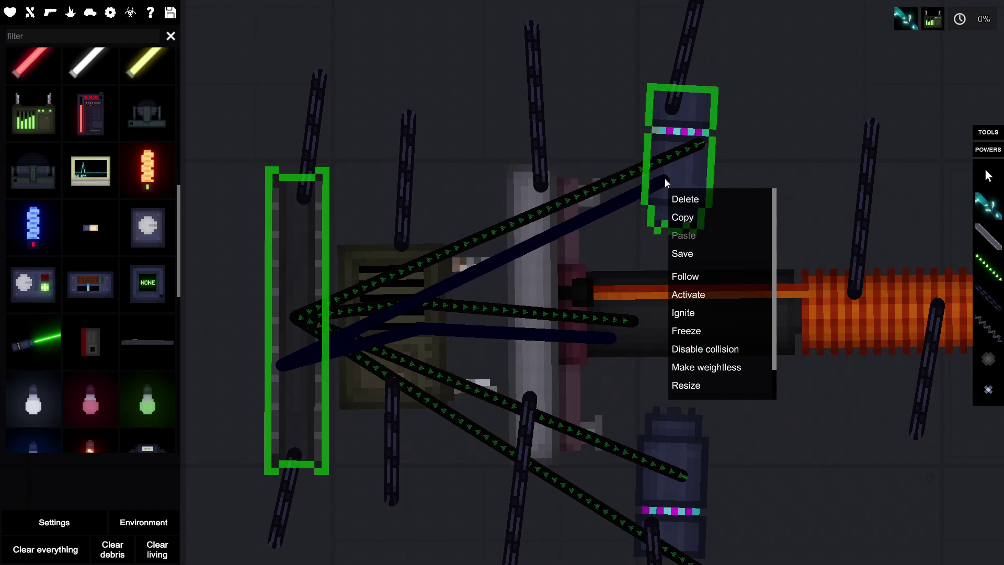
pyautogui.click(663, 178)
pyautogui.click(274, 364)
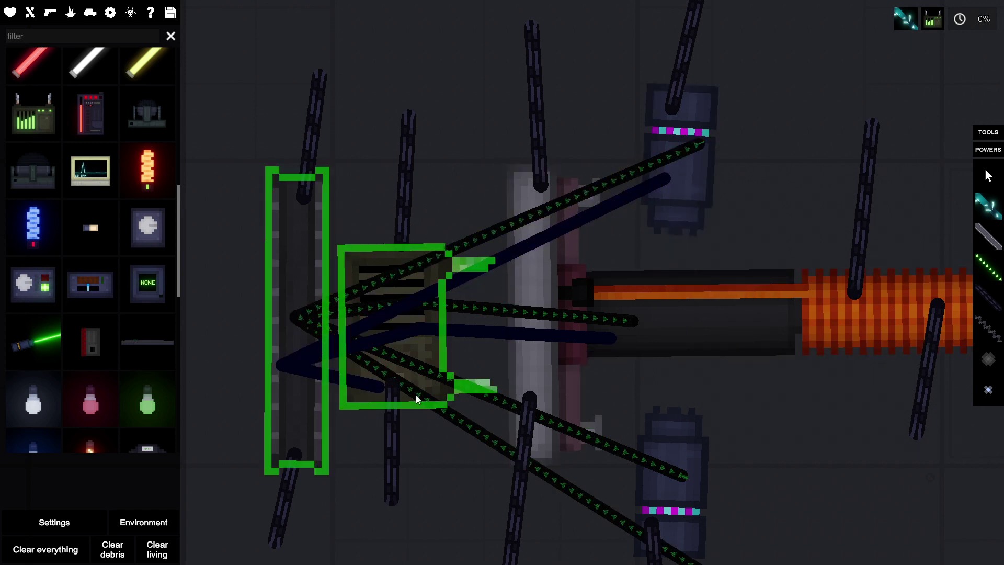
pyautogui.click(675, 509)
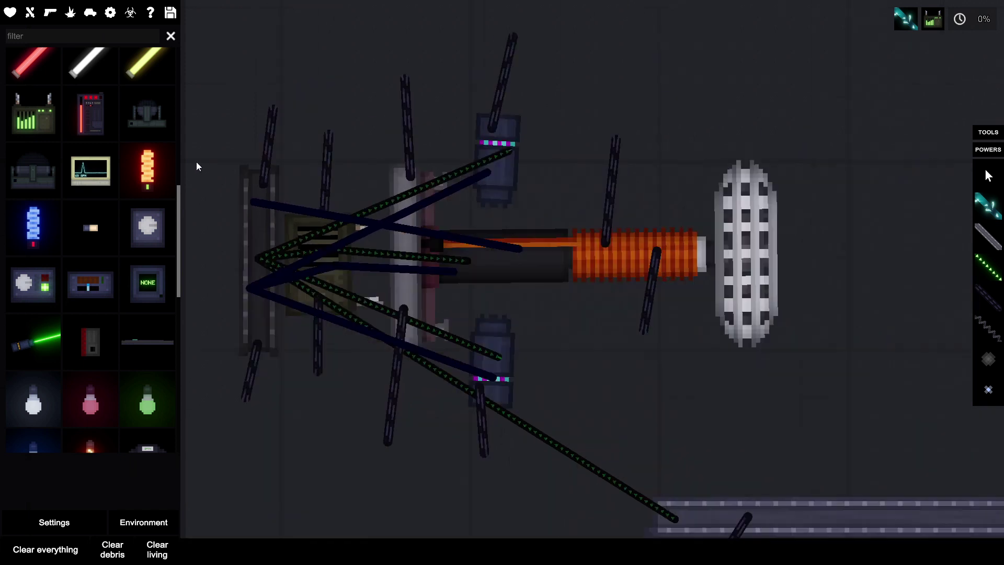
pyautogui.scroll(-3, 706, 235)
pyautogui.click(988, 175)
pyautogui.scroll(-3, 533, 228)
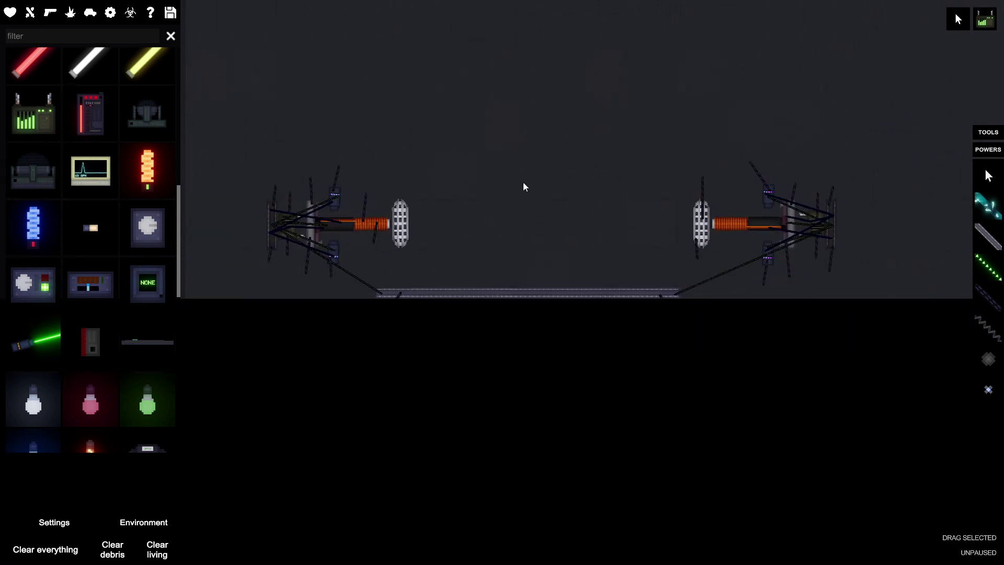
pyautogui.scroll(2, 523, 188)
# - With the UI hidden, activate the floor bar so both Tesla coils arc, then pause
pyautogui.press('Tab')
pyautogui.click(530, 349)
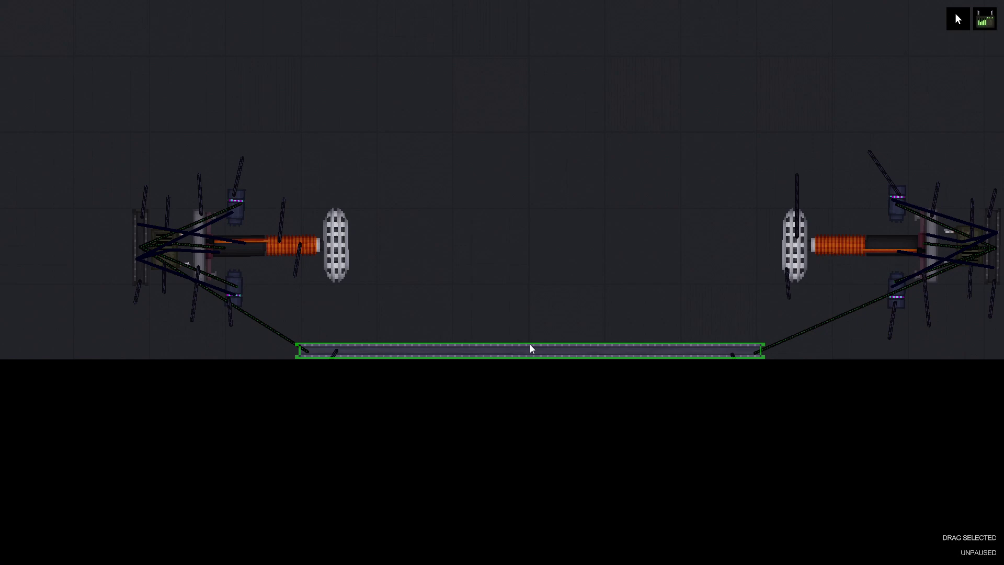
pyautogui.press('f')
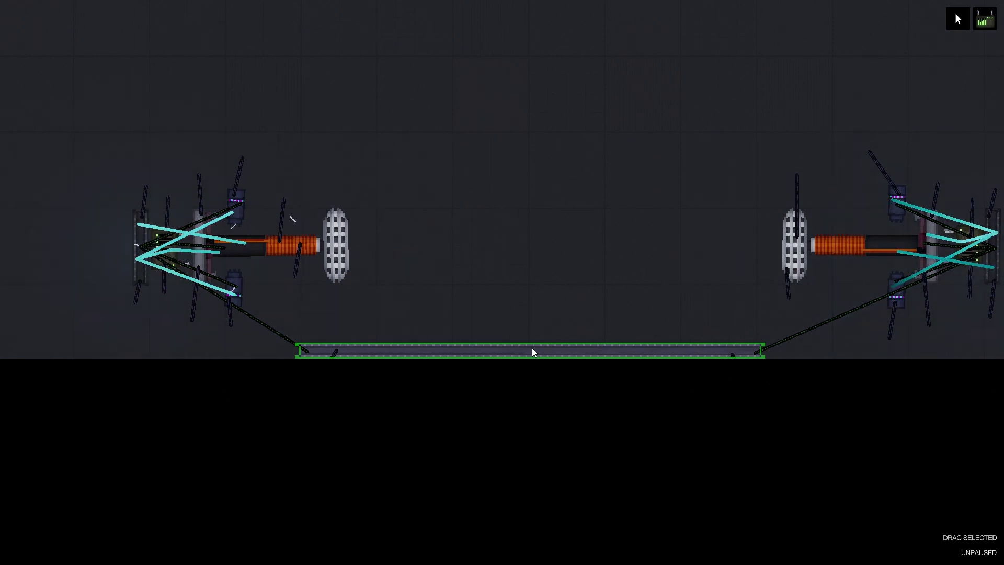
pyautogui.press('Tab')
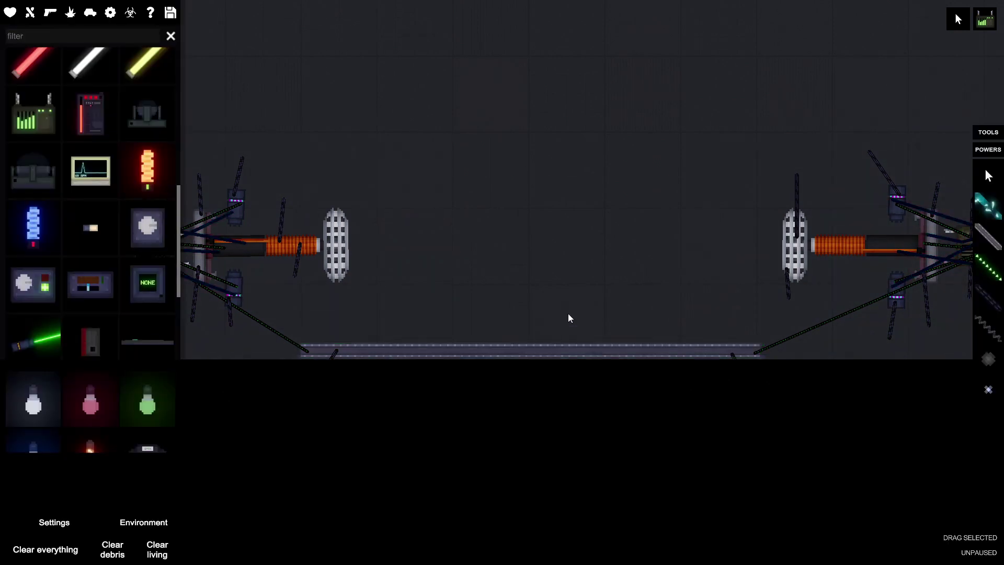
pyautogui.press('d')
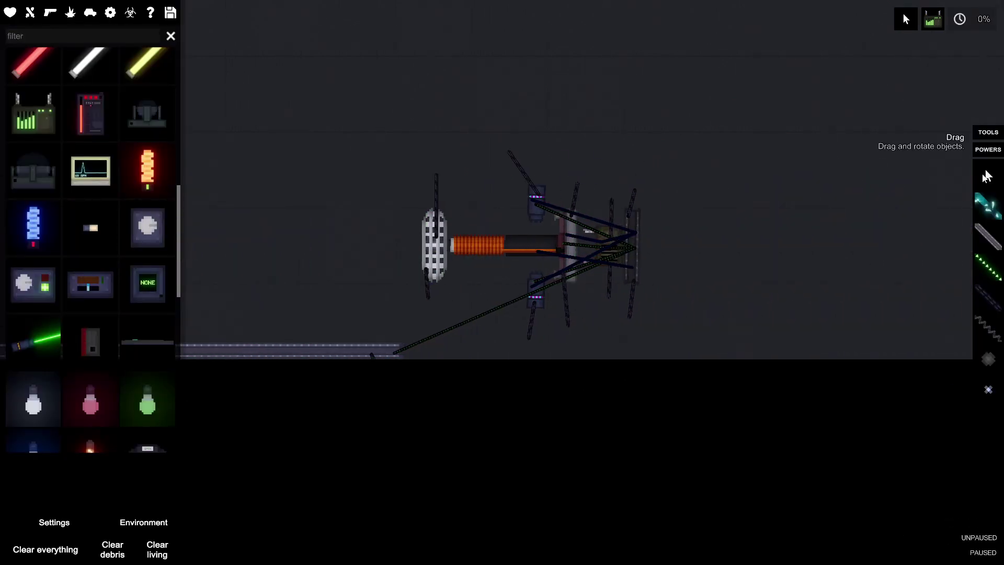
# - Box-select and drag the right contraption further right and the left one toward it
pyautogui.moveTo(670, 330); pyautogui.dragTo(387, 153)
pyautogui.moveTo(525, 244)
pyautogui.mouseDown()
pyautogui.moveTo(650, 244)
pyautogui.moveTo(611, 259)
pyautogui.mouseUp()
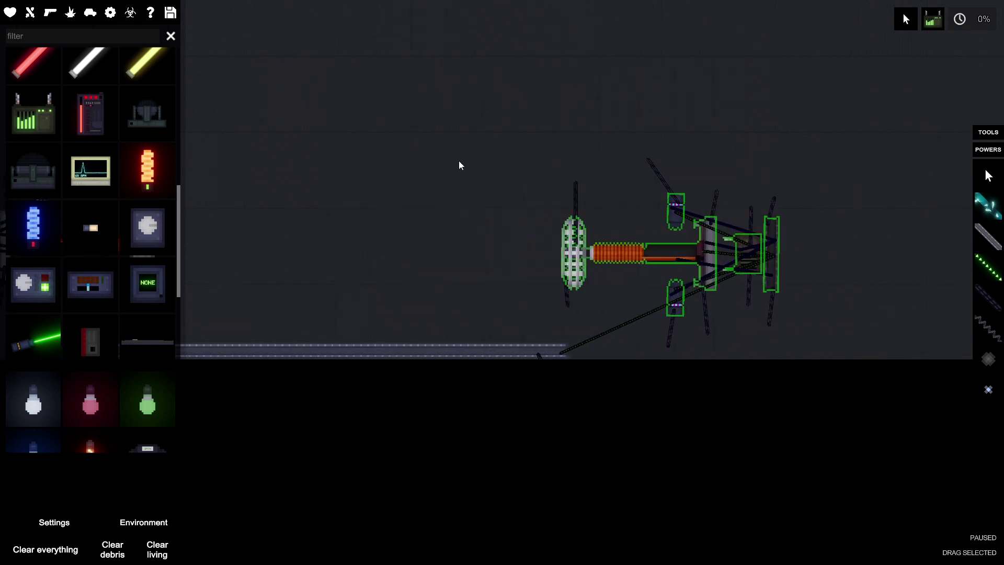
pyautogui.press('a')
pyautogui.moveTo(590, 298); pyautogui.dragTo(314, 179)
pyautogui.moveTo(313, 219); pyautogui.dragTo(359, 248)
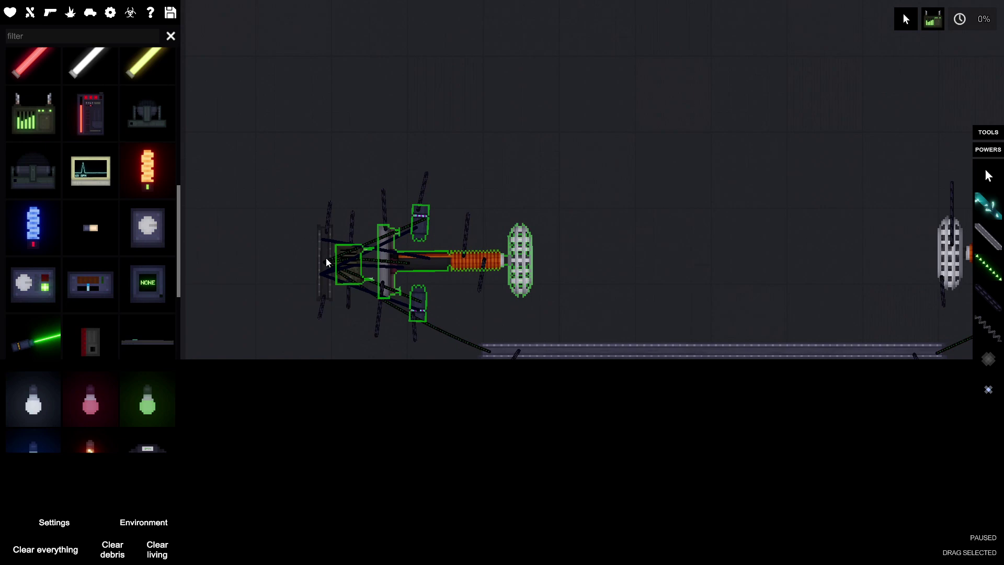
pyautogui.press('d')
pyautogui.scroll(-2, 589, 311)
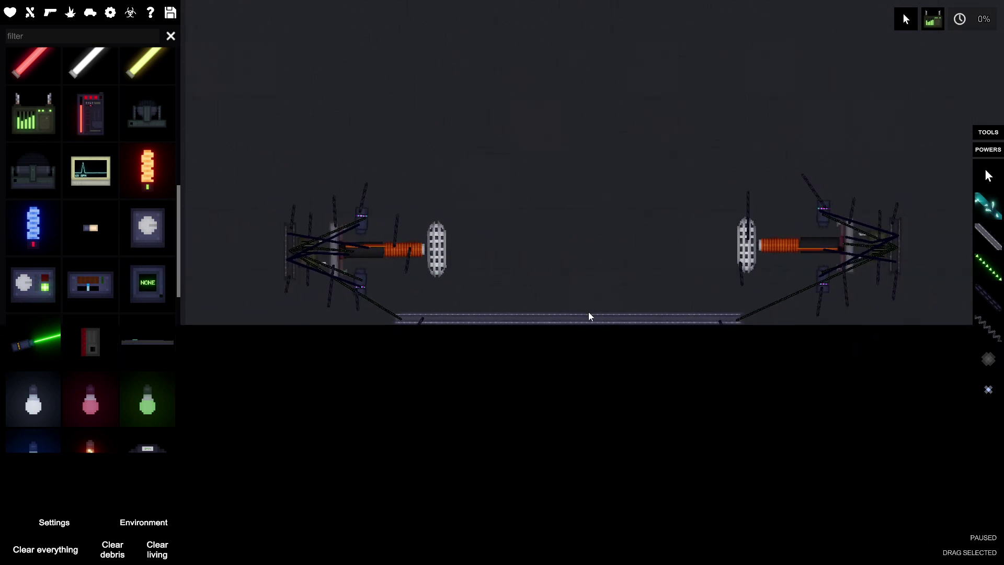
# - Run briefly, nudge both contraptions closer while paused, then resume until an orb forms
pyautogui.press('space')
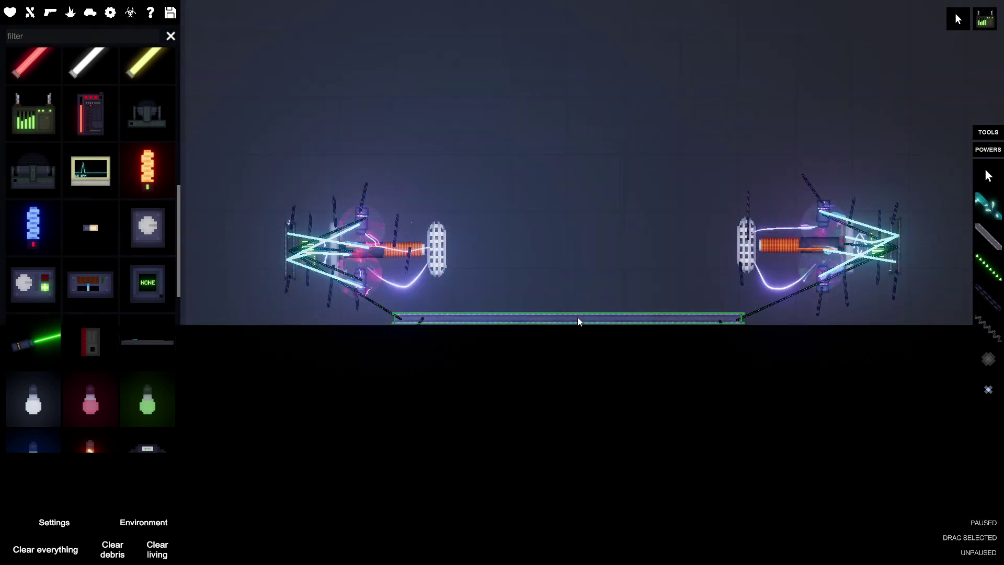
pyautogui.press('space')
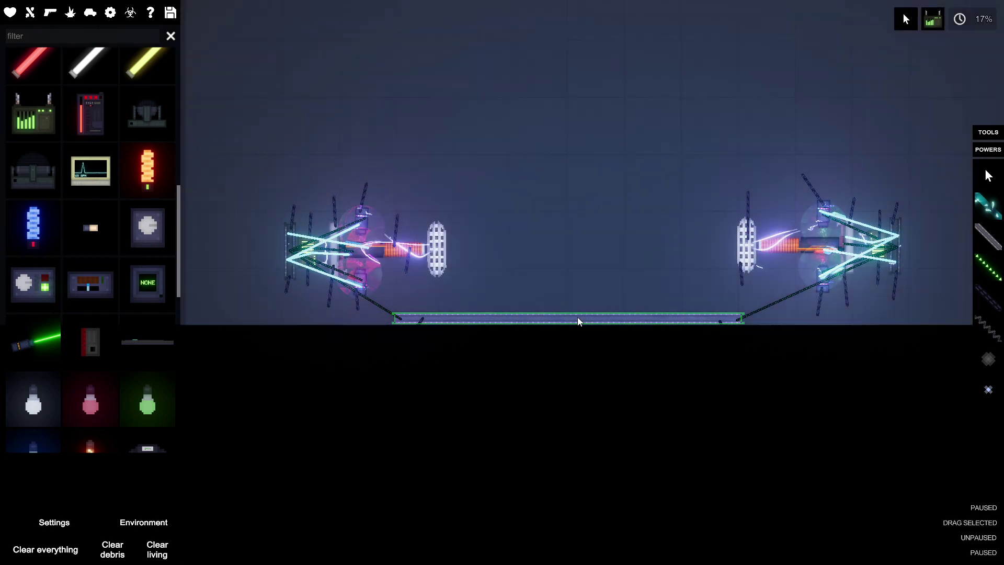
pyautogui.scroll(3, 677, 292)
pyautogui.scroll(-1, 864, 382)
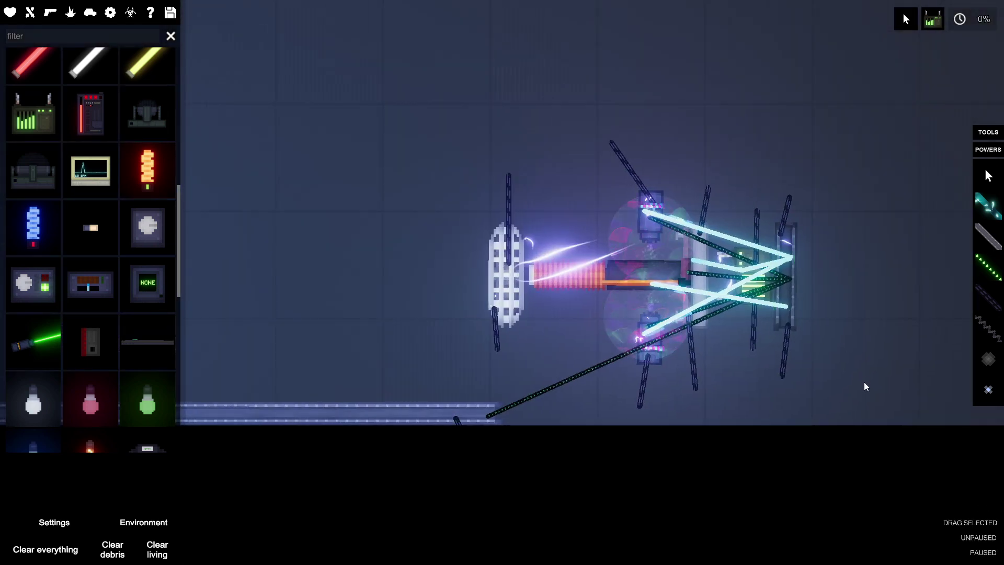
pyautogui.moveTo(856, 384); pyautogui.dragTo(451, 150)
pyautogui.moveTo(660, 253); pyautogui.dragTo(571, 280)
pyautogui.moveTo(647, 353)
pyautogui.mouseDown()
pyautogui.moveTo(554, 316)
pyautogui.moveTo(288, 250)
pyautogui.mouseUp()
pyautogui.scroll(-2, 558, 321)
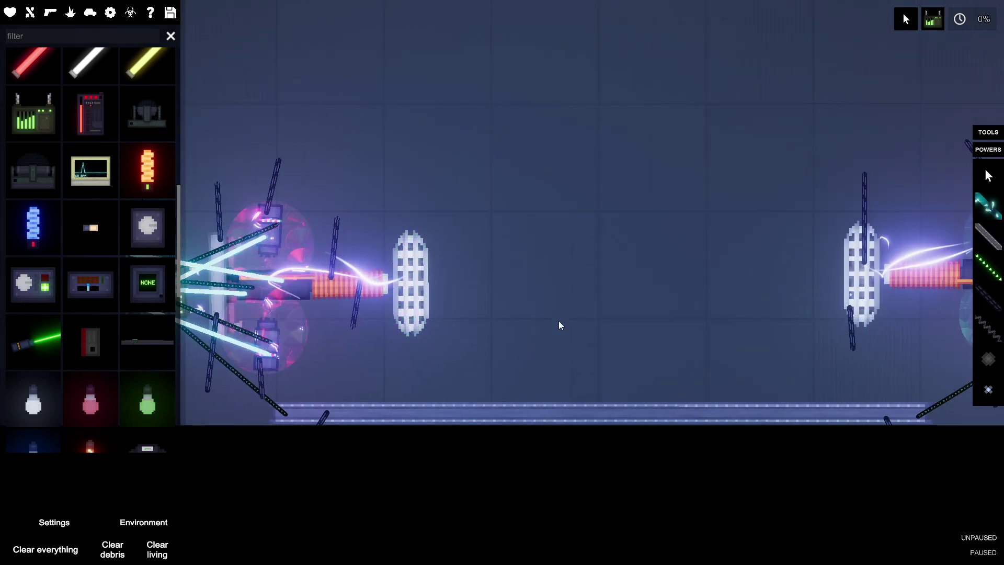
pyautogui.press('space')
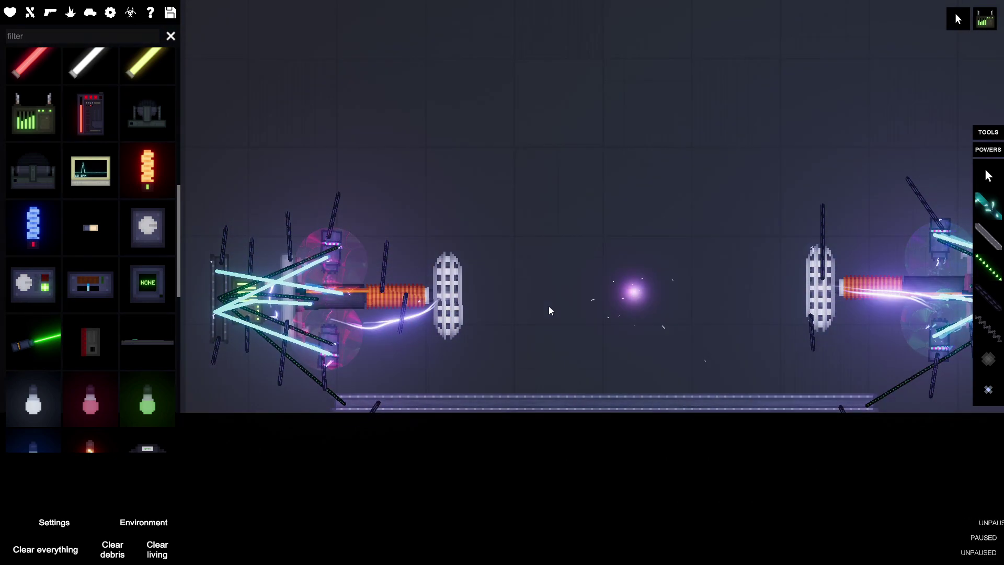
pyautogui.scroll(-2, 548, 306)
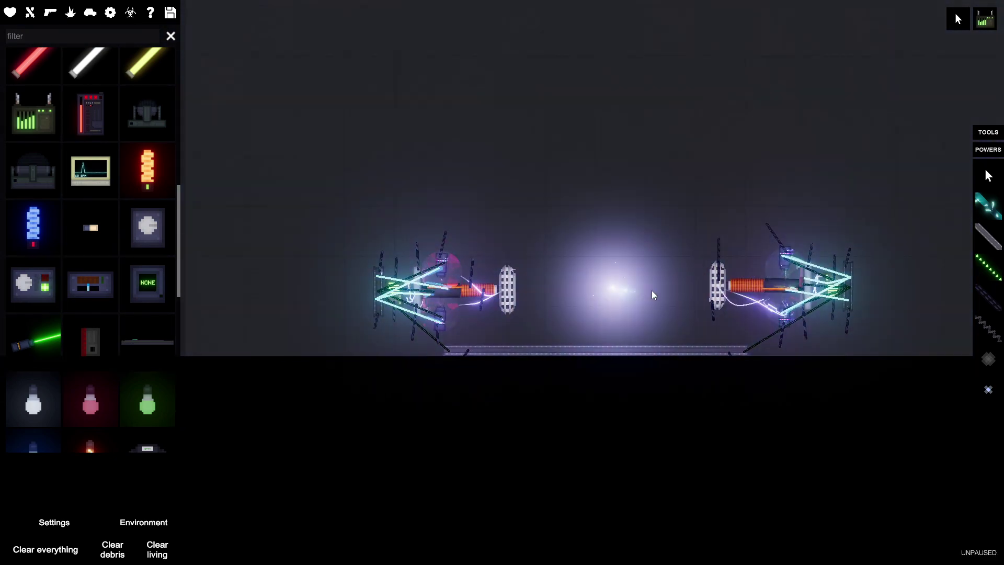
pyautogui.scroll(2, 633, 275)
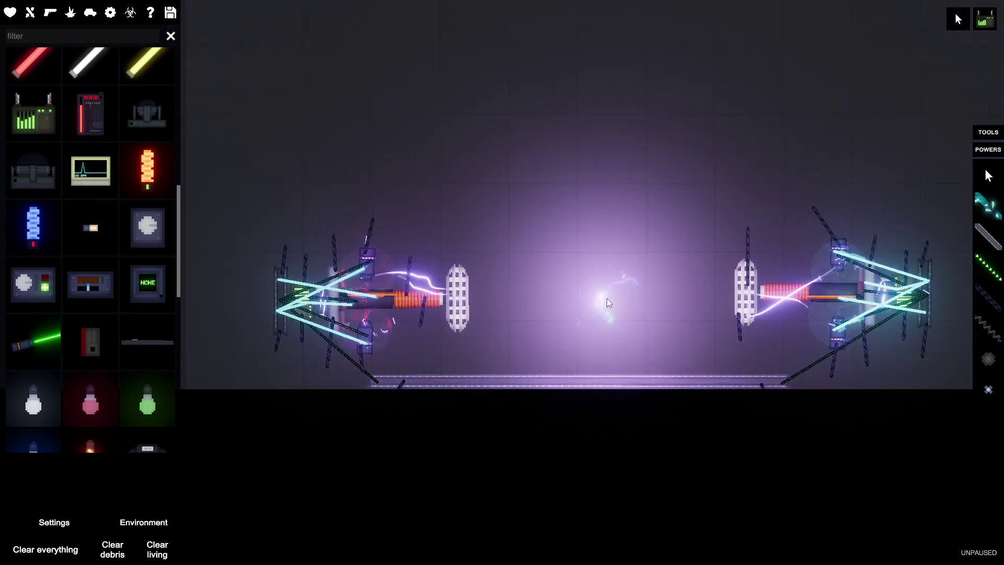
pyautogui.scroll(-3, 566, 315)
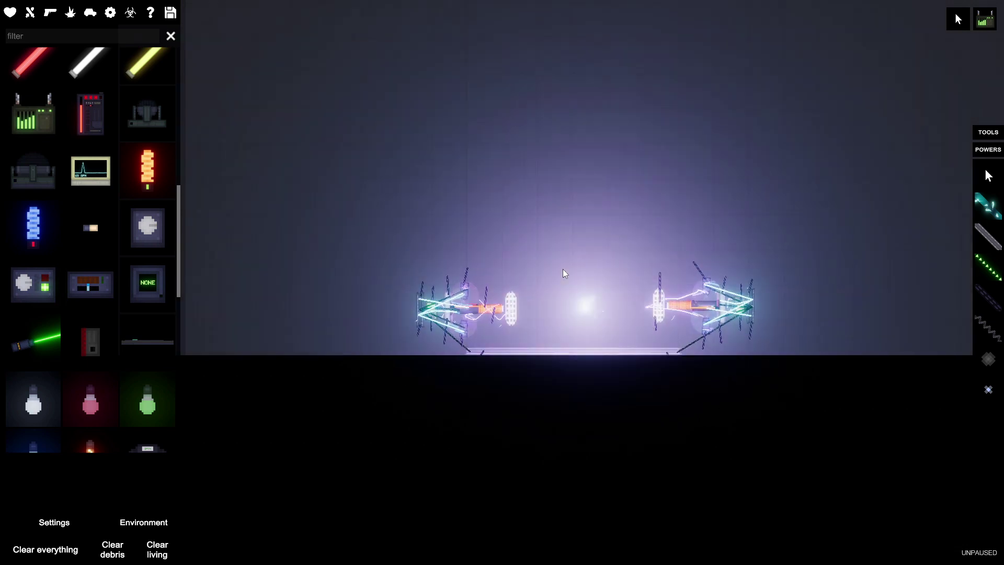
pyautogui.scroll(-3, 120, 206)
pyautogui.scroll(3, 121, 205)
pyautogui.scroll(4, 122, 192)
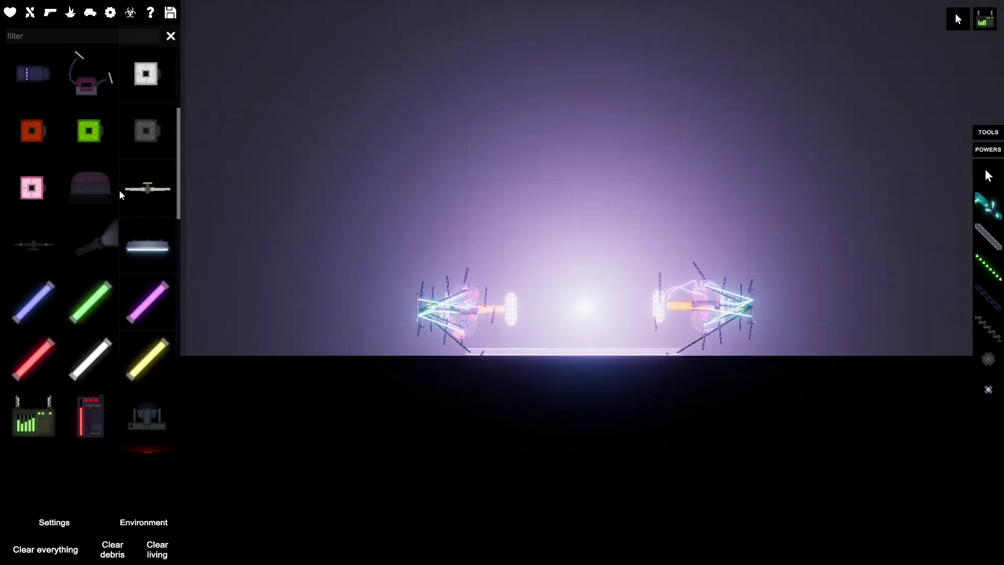
pyautogui.scroll(2, 122, 188)
pyautogui.scroll(2, 123, 181)
pyautogui.scroll(-4, 123, 168)
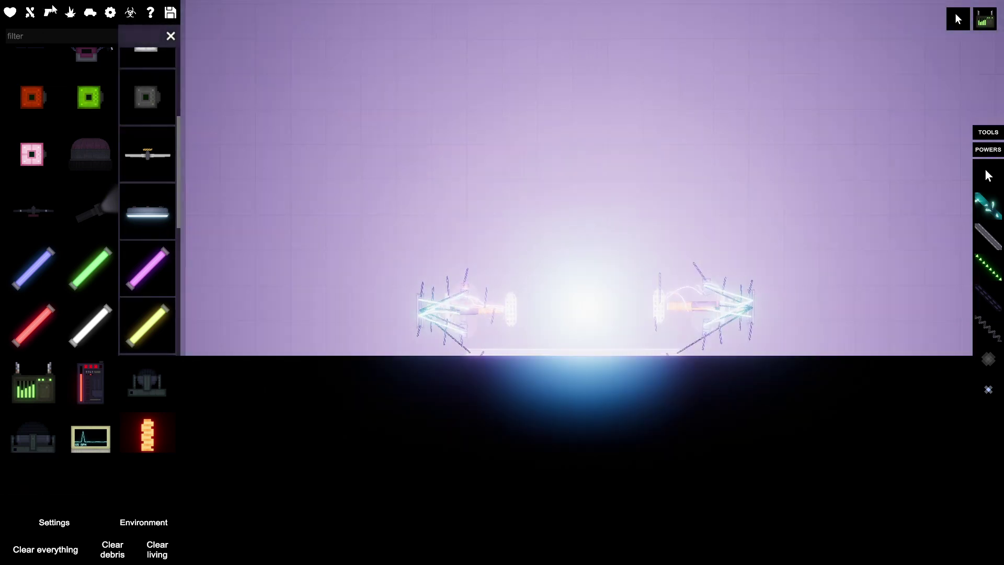
pyautogui.scroll(-10, 110, 265)
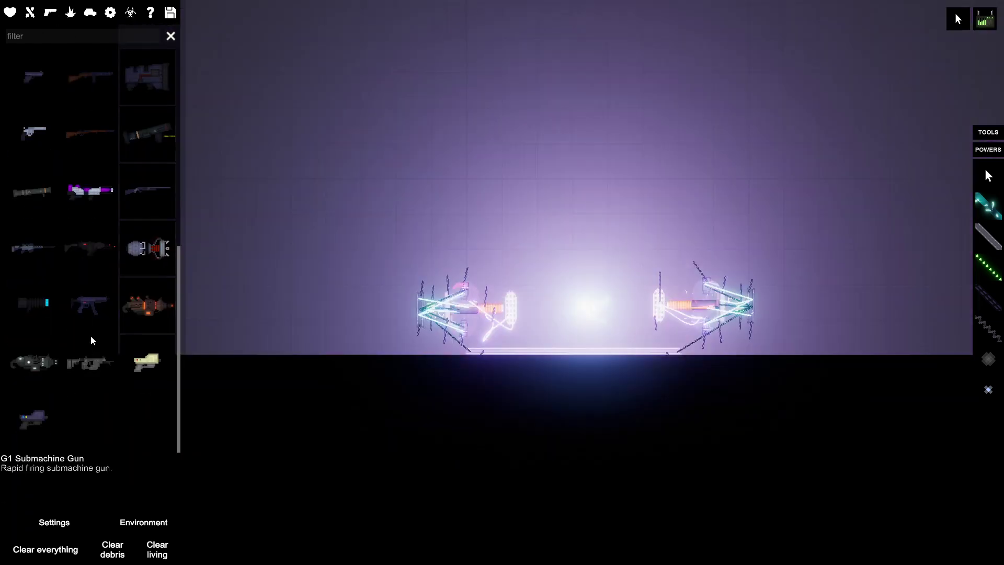
pyautogui.scroll(3, 586, 280)
pyautogui.scroll(3, 147, 240)
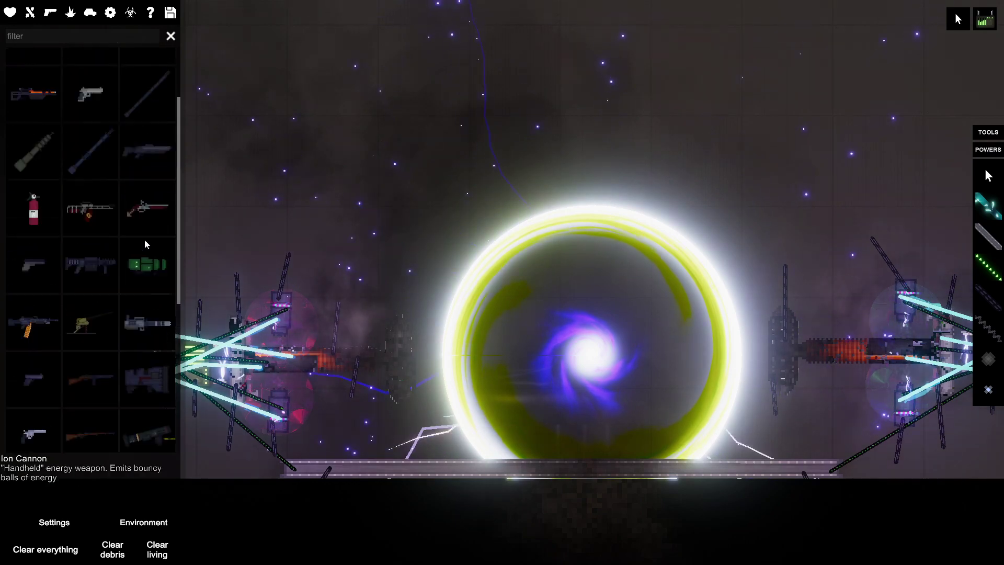
pyautogui.scroll(3, 146, 240)
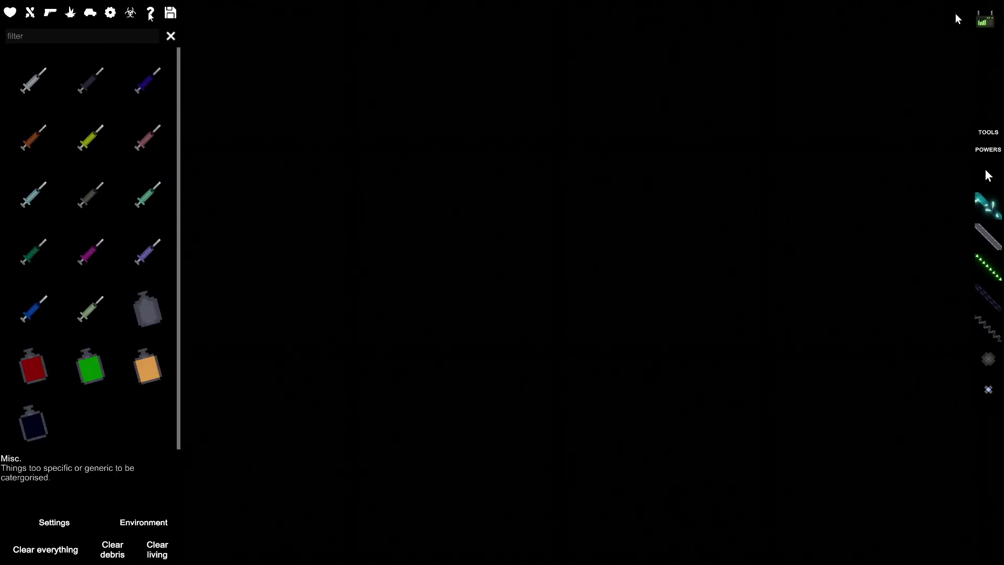
pyautogui.scroll(-5, 78, 189)
pyautogui.scroll(-4, 76, 191)
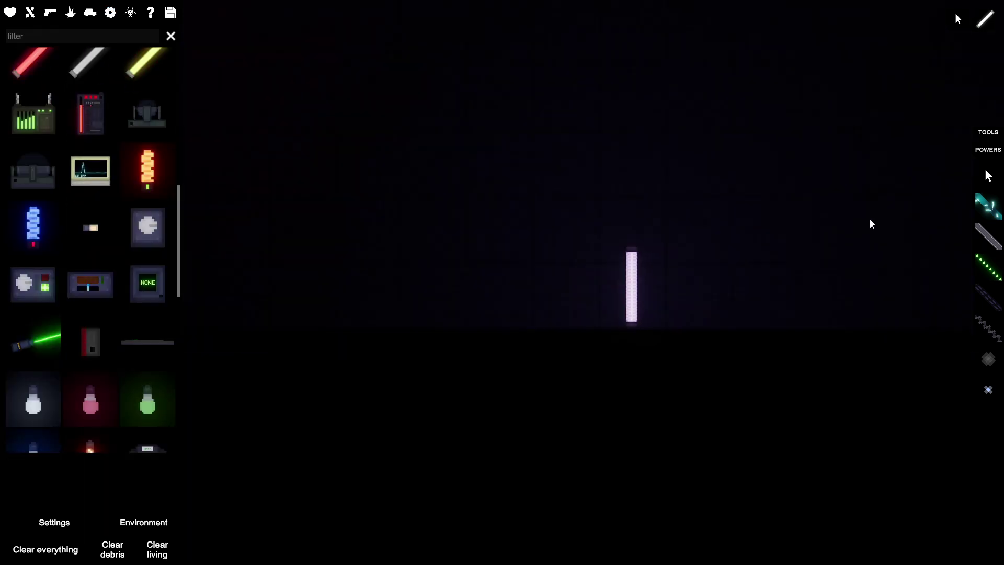
# - Spawn a glowing light tube in the arena, then restart the map from the pause menu
pyautogui.click(988, 177)
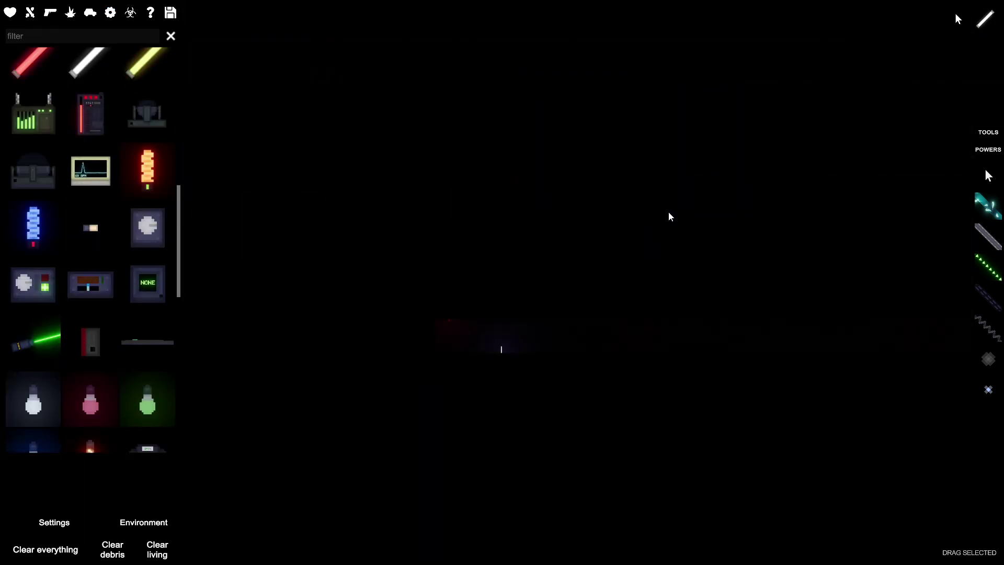
pyautogui.press('Escape')
pyautogui.click(28, 245)
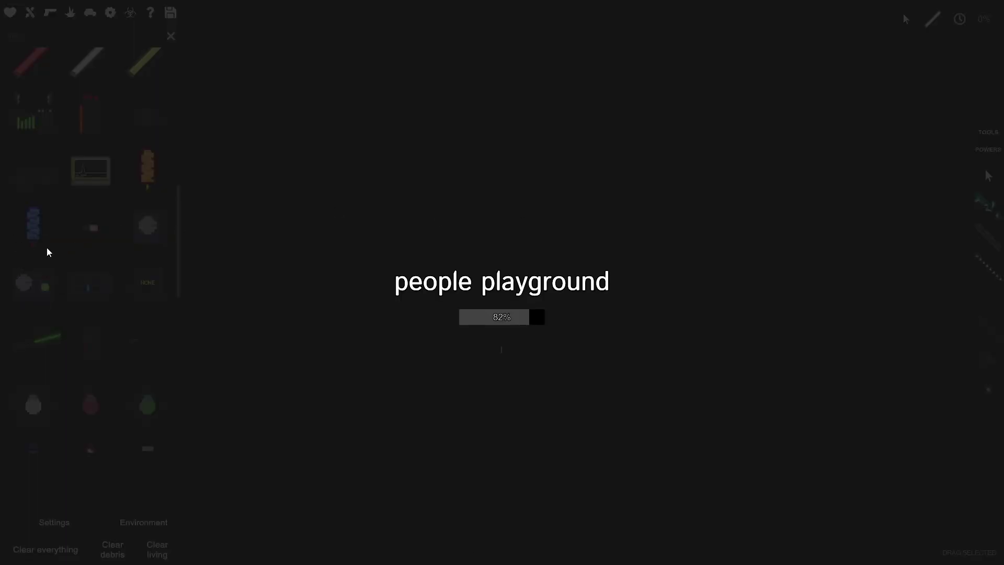
# - Place a plasma ball from the Machinery category, shifted up and left
pyautogui.click(150, 12)
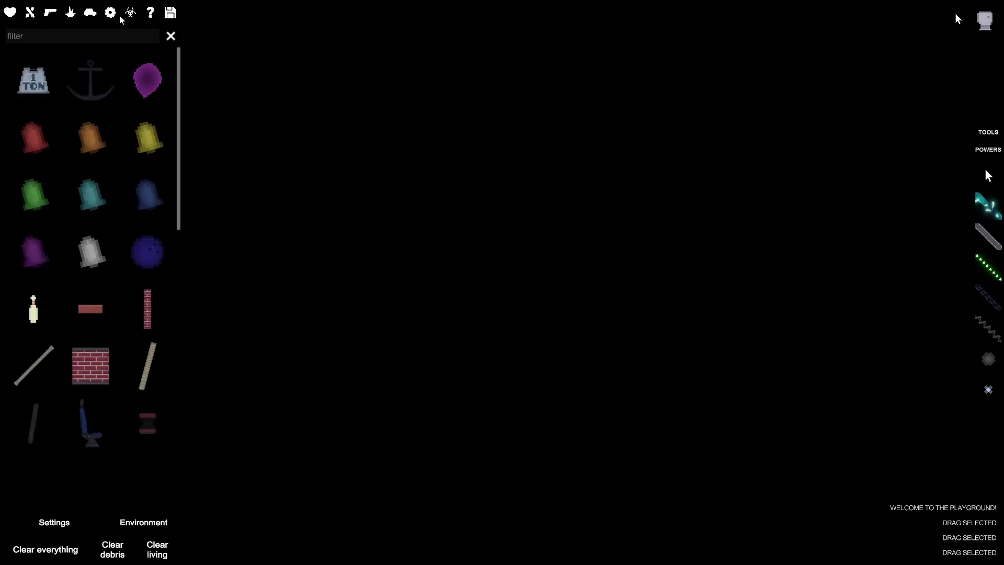
pyautogui.scroll(-10, 90, 136)
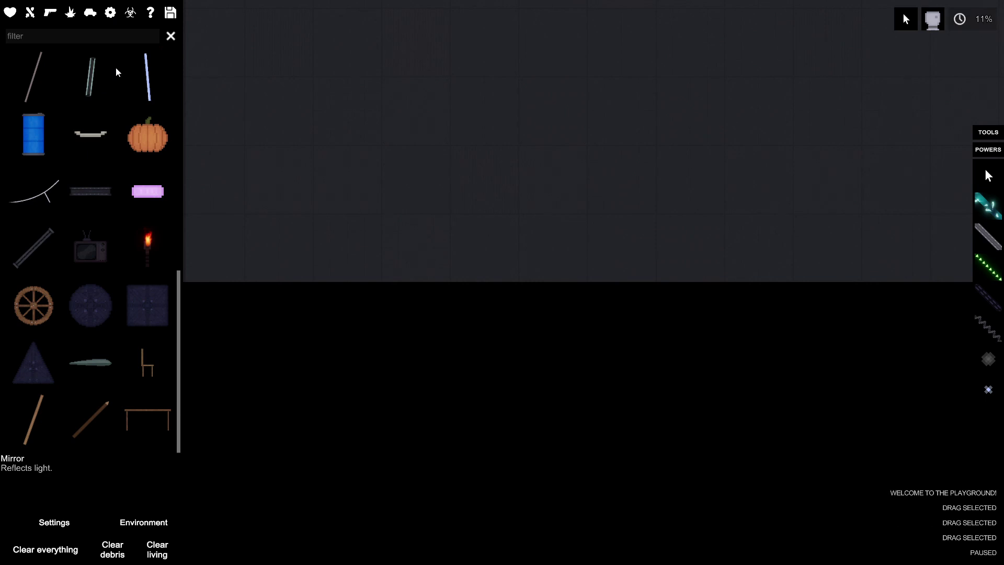
pyautogui.click(130, 12)
pyautogui.scroll(-5, 90, 118)
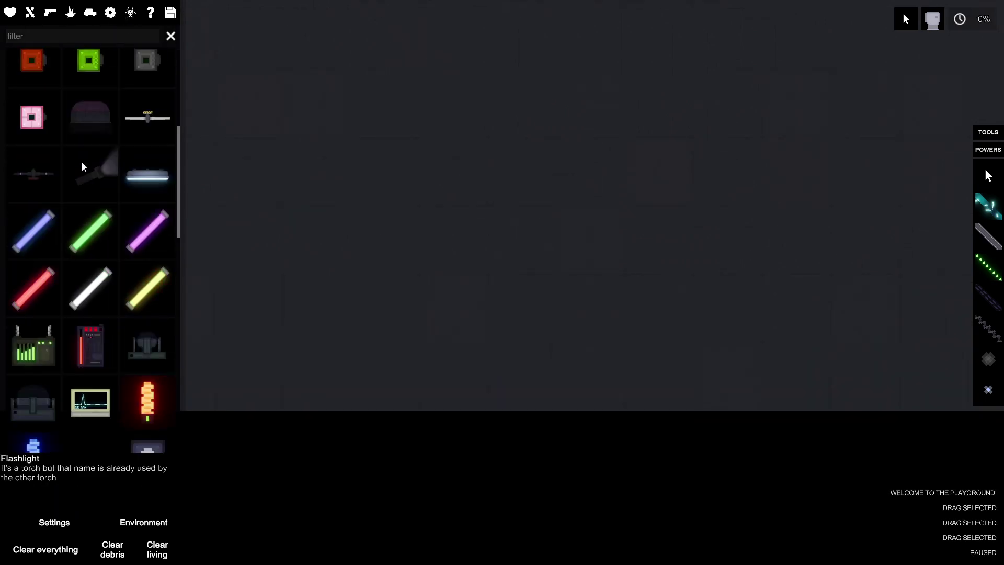
pyautogui.scroll(-5, 78, 166)
pyautogui.scroll(-5, 77, 189)
pyautogui.scroll(-5, 55, 200)
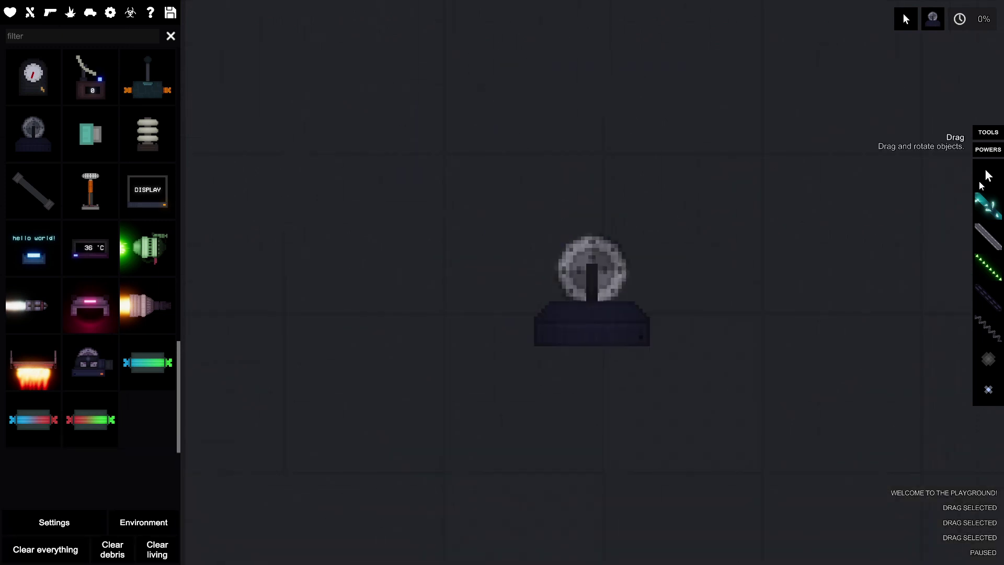
pyautogui.moveTo(614, 332); pyautogui.dragTo(548, 303)
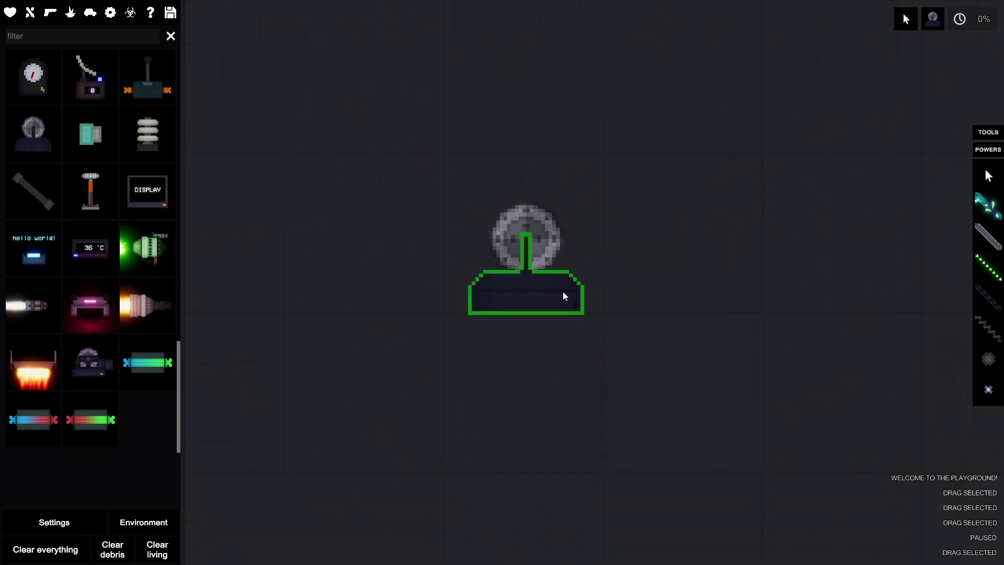
pyautogui.scroll(2, 48, 110)
pyautogui.scroll(5, 56, 125)
pyautogui.scroll(3, 52, 120)
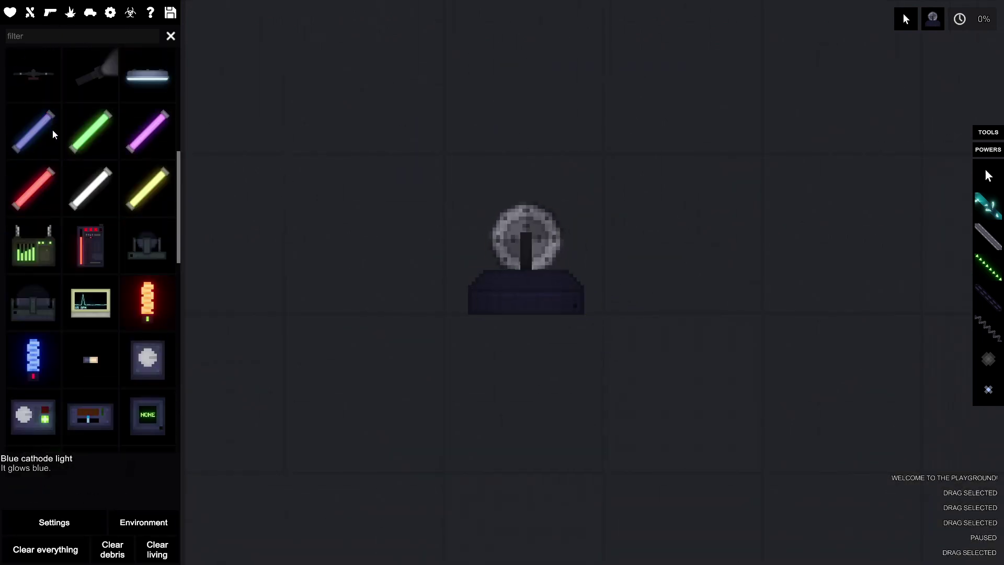
pyautogui.scroll(3, 53, 130)
pyautogui.scroll(3, 31, 137)
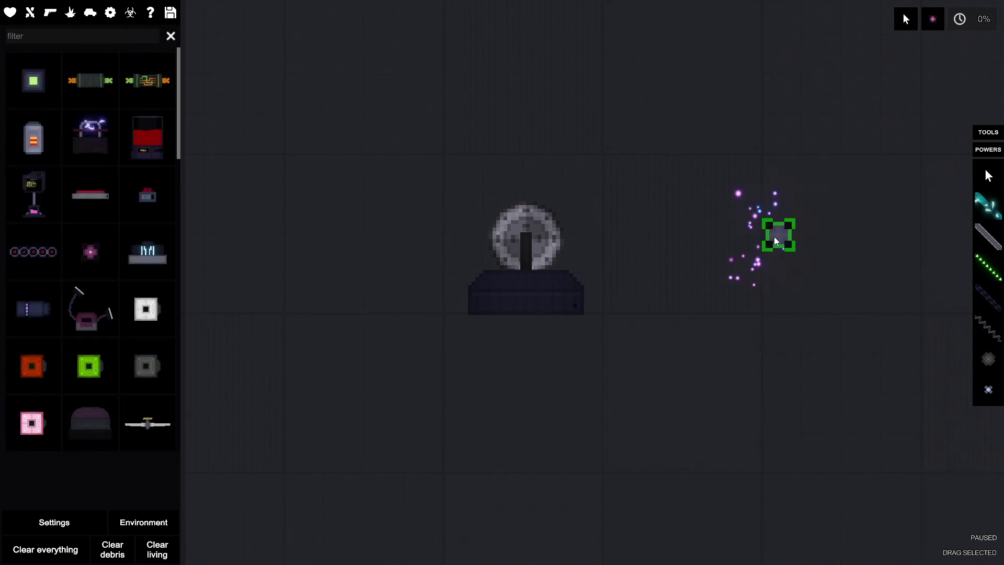
# - Place a laser to the left of the plasma ball
pyautogui.press('a')
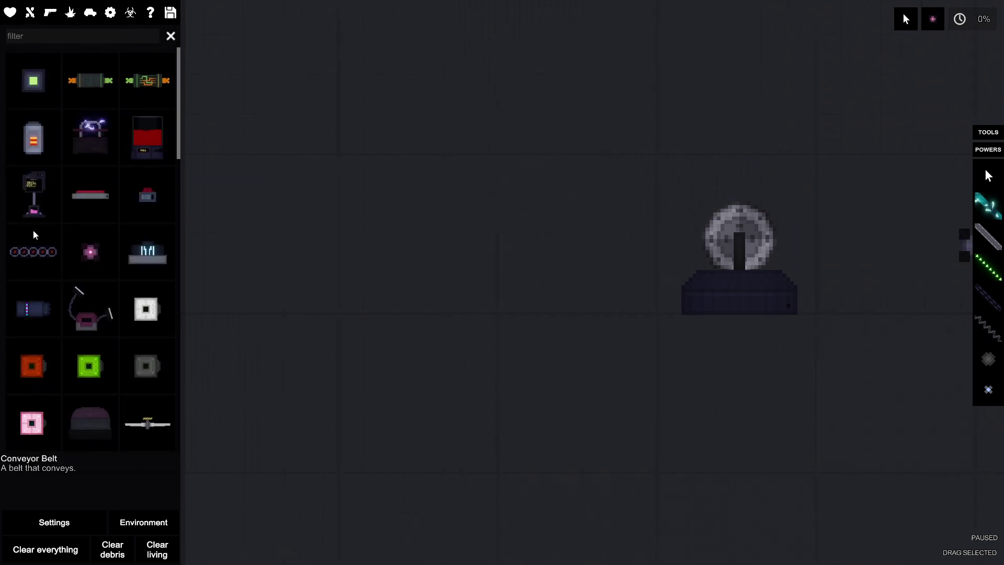
pyautogui.scroll(-5, 38, 199)
pyautogui.scroll(-4, 49, 179)
pyautogui.scroll(-3, 51, 174)
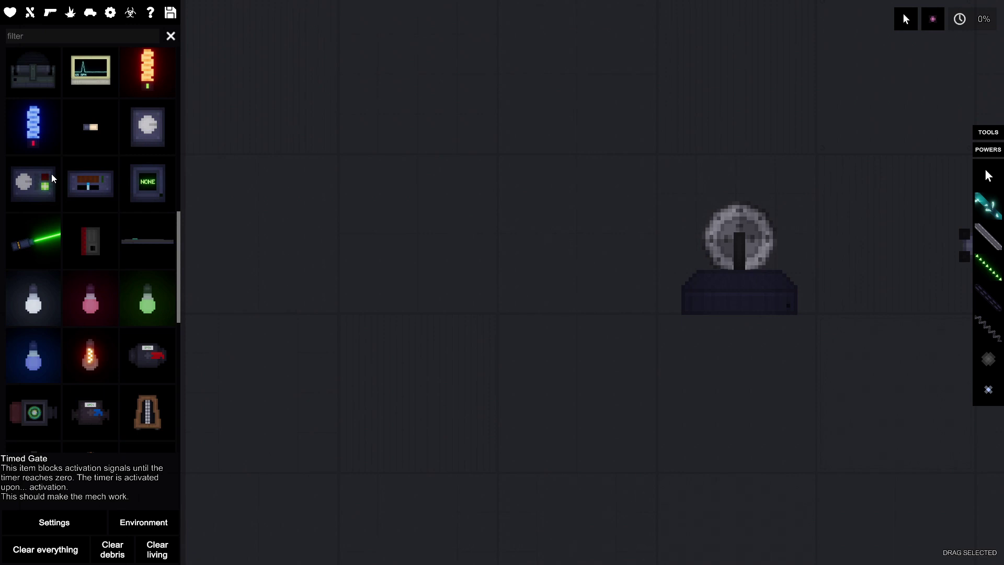
pyautogui.click(35, 240)
pyautogui.scroll(-2, 372, 232)
pyautogui.click(376, 232)
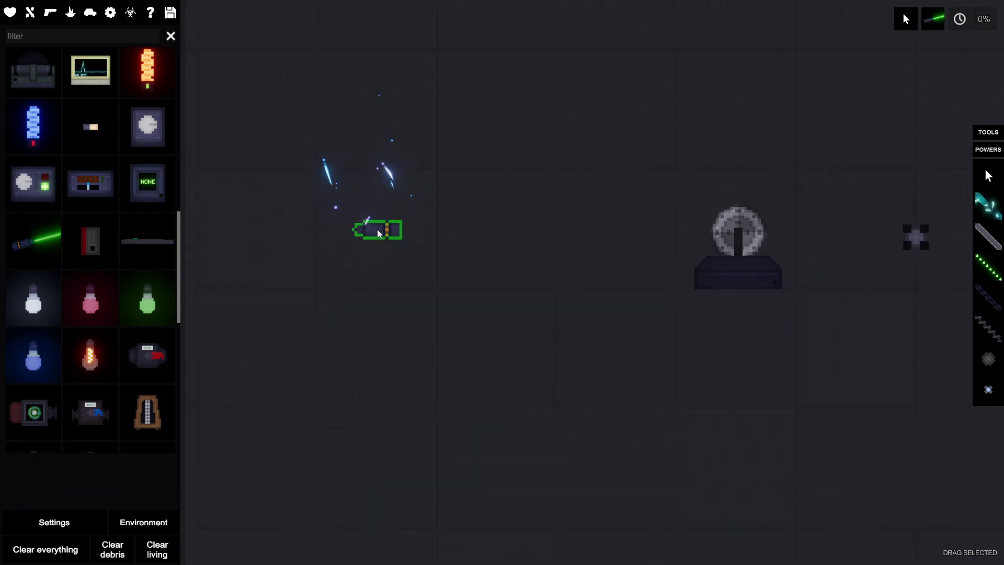
pyautogui.press('d')
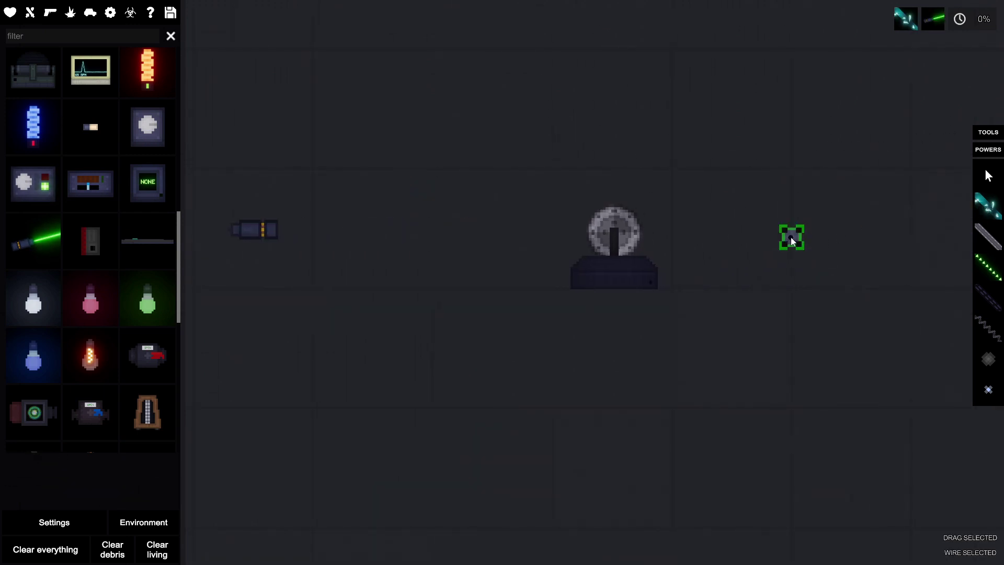
# - Wire the laser to the small block, and cable the block to the ball's top and bottom
pyautogui.moveTo(791, 236); pyautogui.dragTo(269, 226)
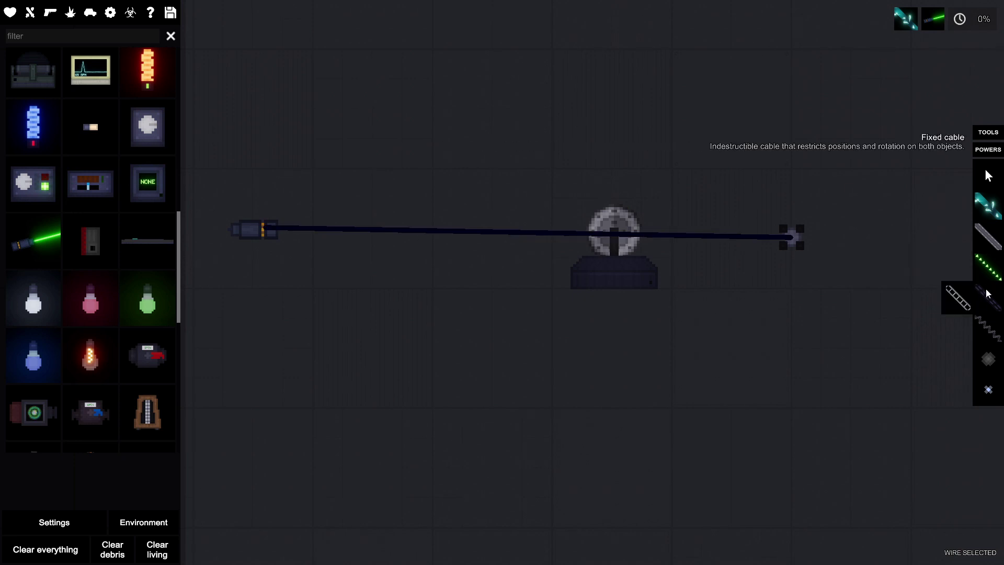
pyautogui.scroll(2, 788, 219)
pyautogui.moveTo(793, 249); pyautogui.dragTo(461, 200)
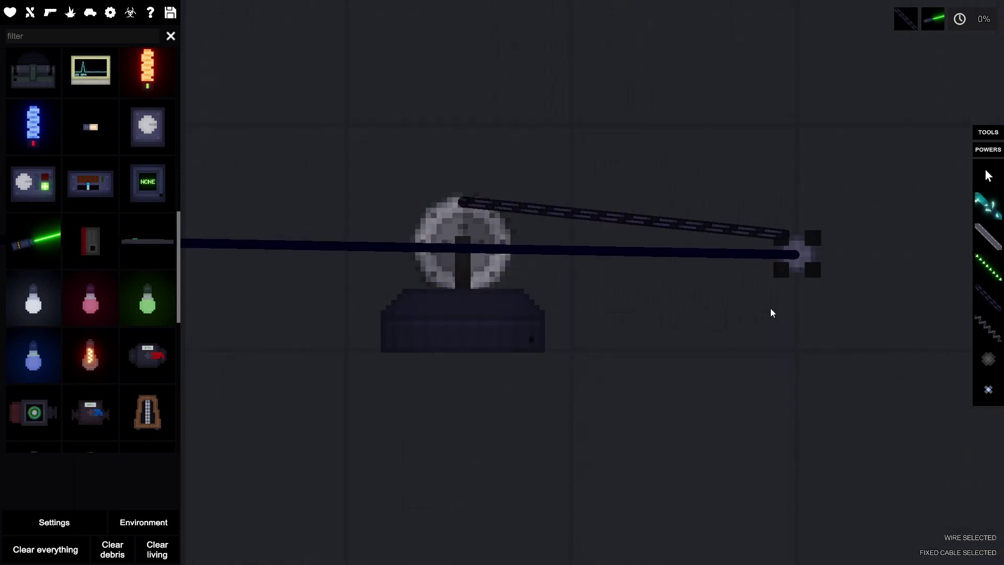
pyautogui.moveTo(782, 270); pyautogui.dragTo(465, 284)
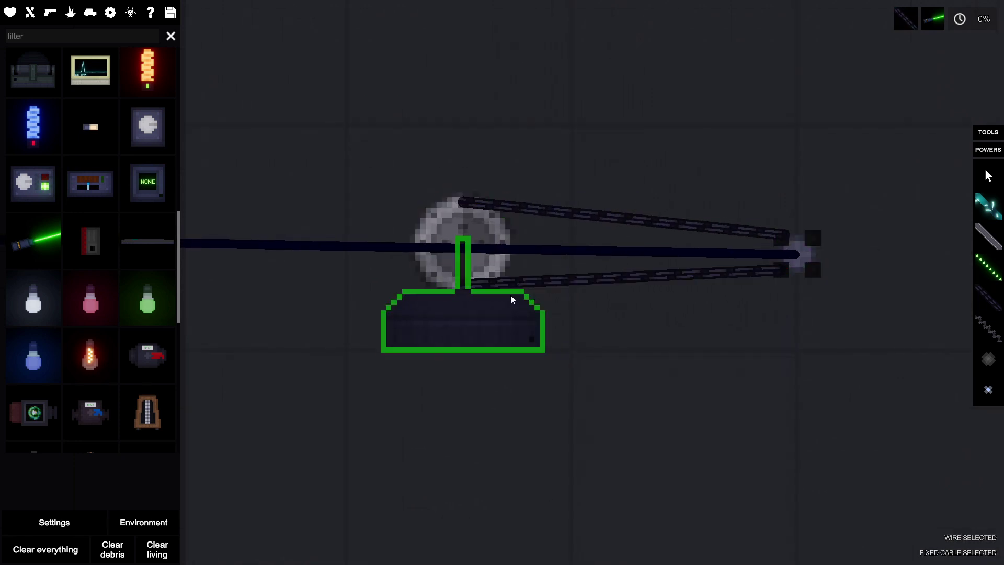
pyautogui.scroll(2, 818, 297)
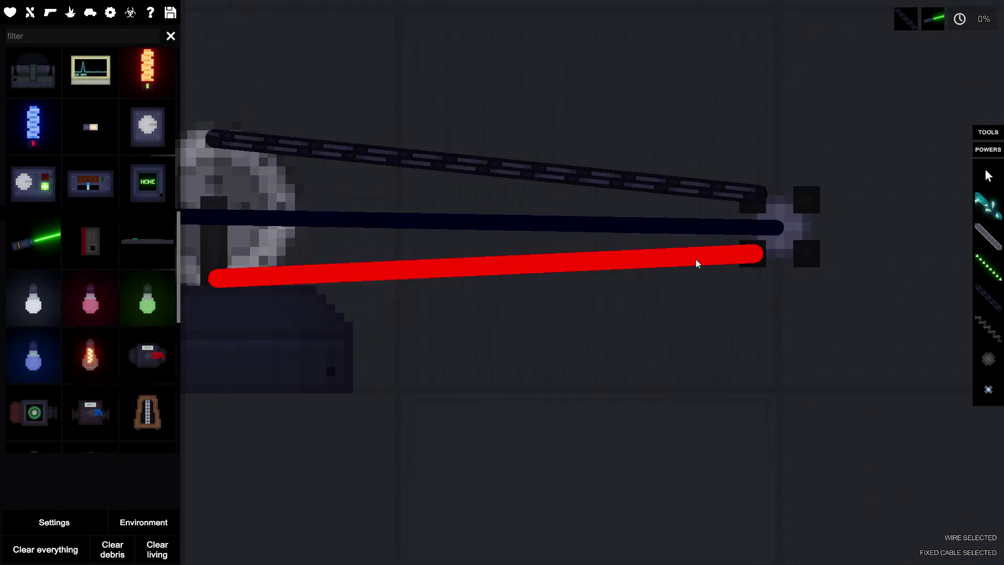
pyautogui.press('a')
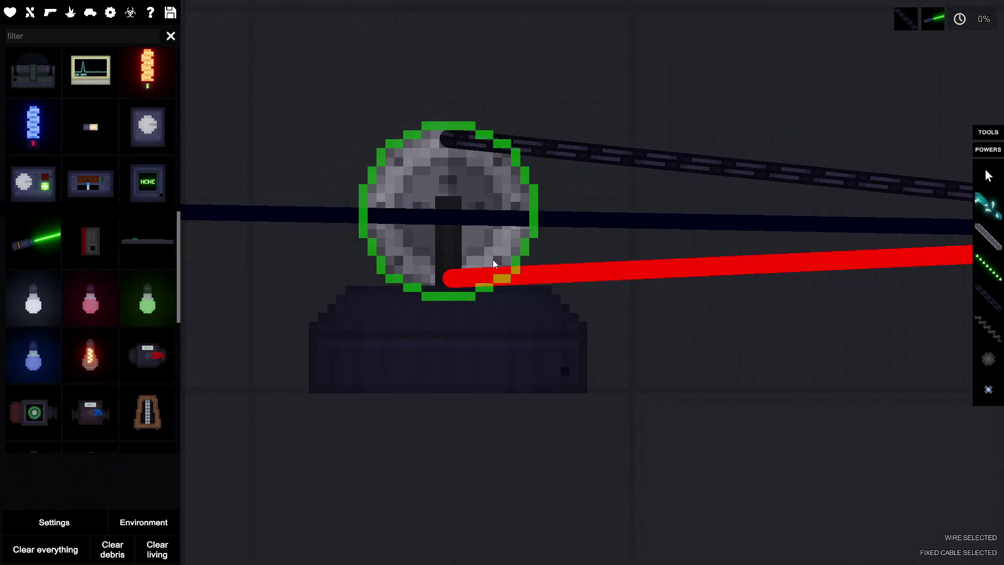
pyautogui.scroll(-3, 488, 232)
# - Freeze the laser in place
pyautogui.click(988, 176)
pyautogui.scroll(-2, 765, 113)
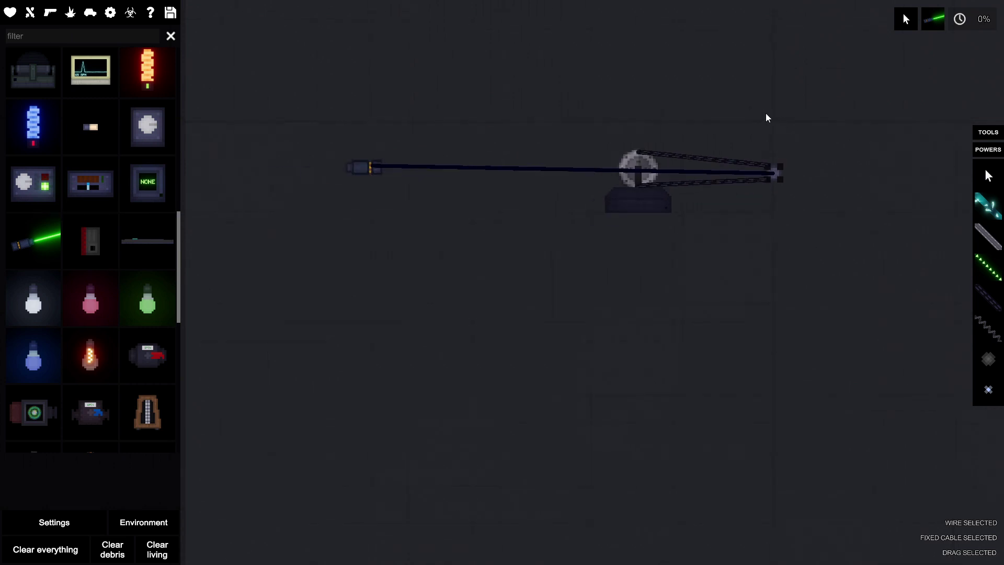
pyautogui.press('a')
pyautogui.rightClick(491, 165)
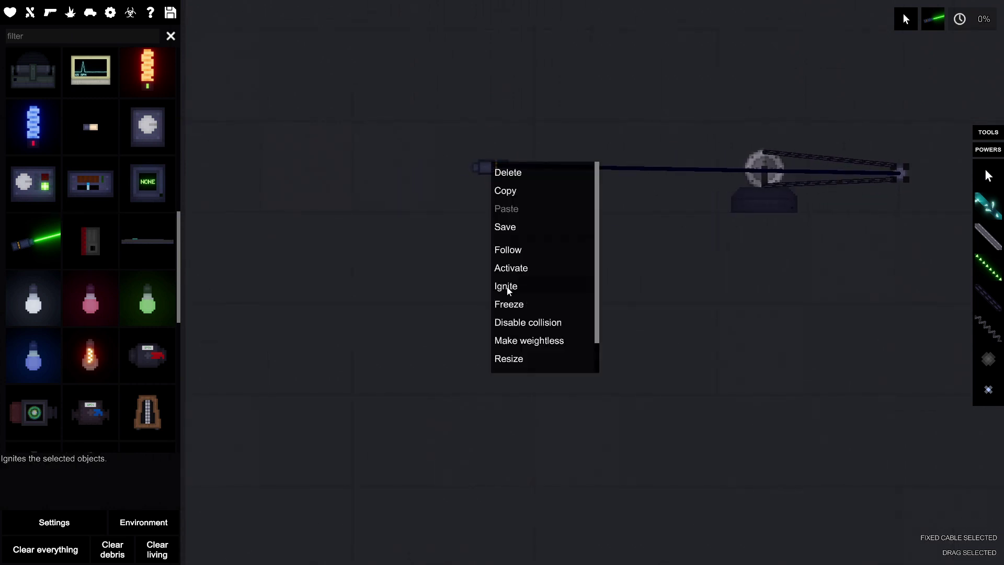
pyautogui.click(502, 305)
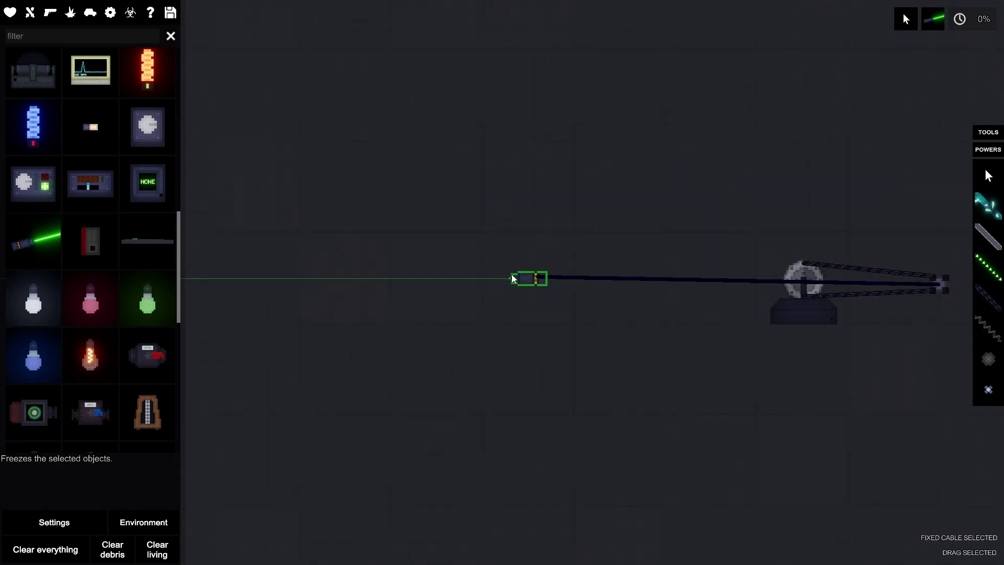
pyautogui.scroll(-5, 112, 101)
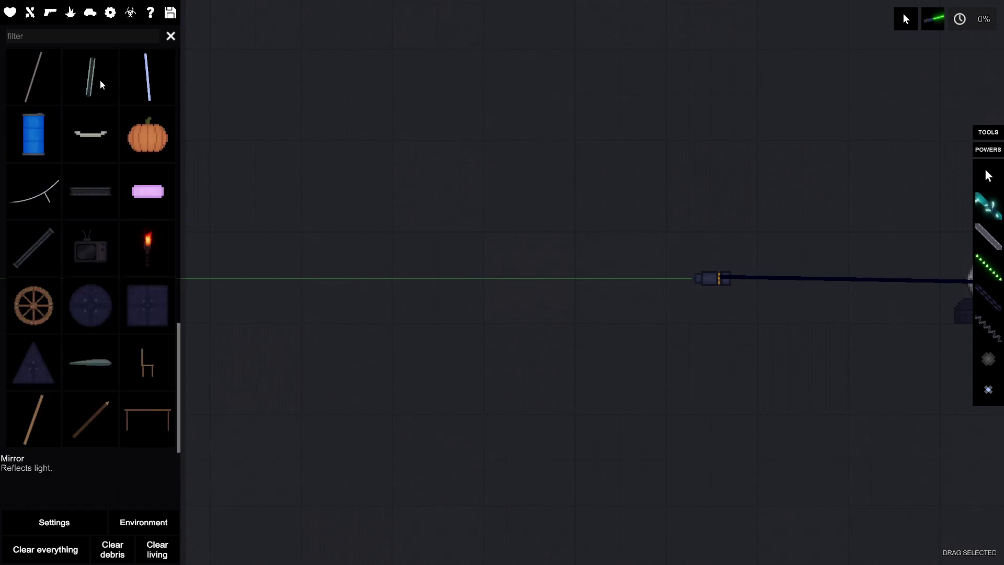
# - Place mirrors in the laser beam and select the two front mirrors together
pyautogui.click(358, 284)
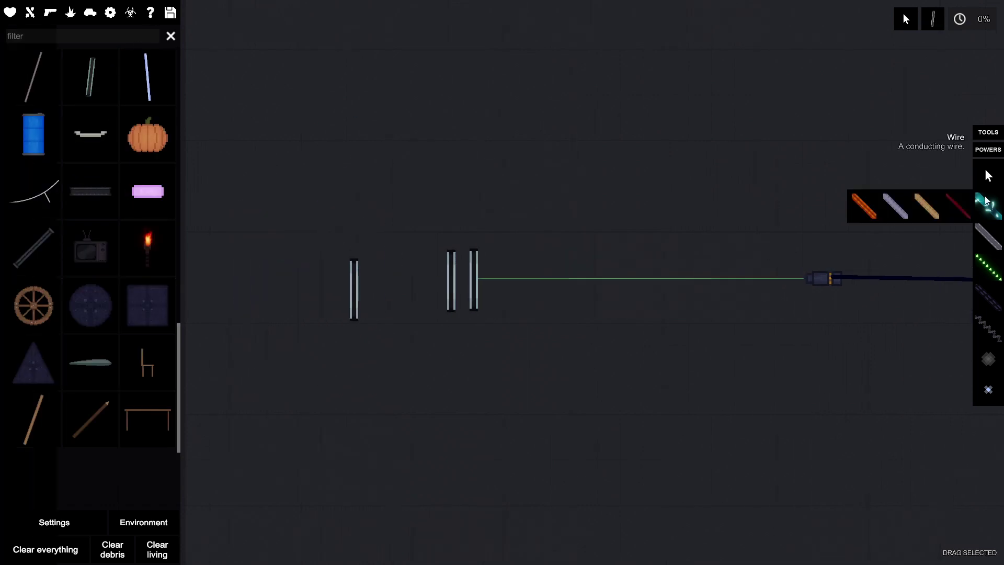
pyautogui.click(989, 177)
pyautogui.rightClick(411, 237)
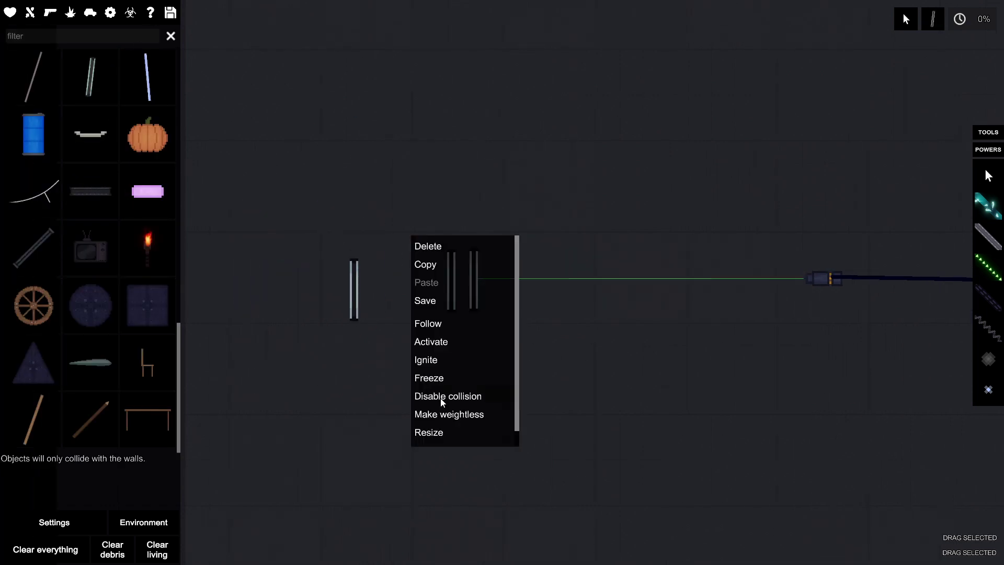
pyautogui.click(436, 432)
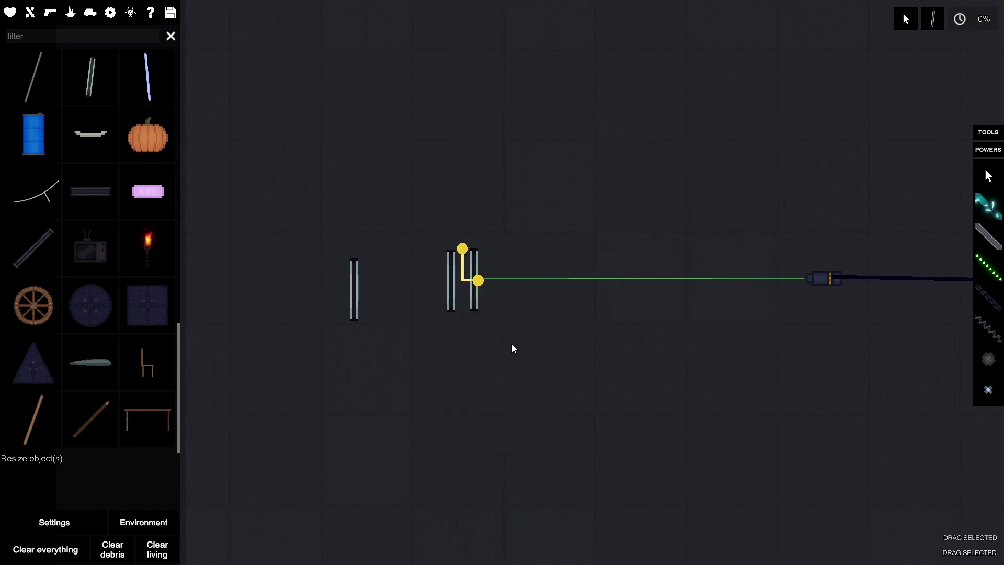
pyautogui.moveTo(525, 341); pyautogui.dragTo(411, 219)
pyautogui.rightClick(410, 220)
pyautogui.click(436, 416)
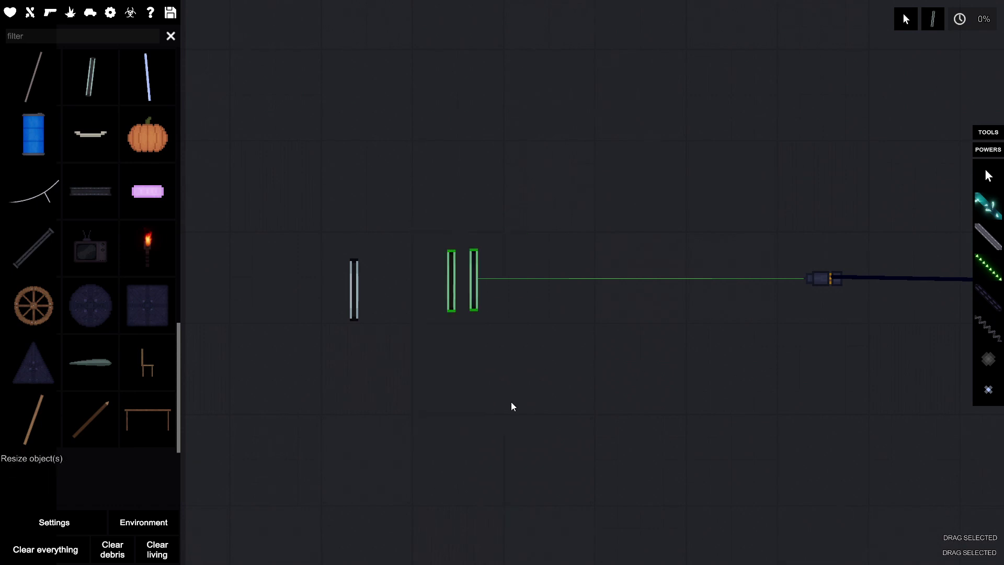
# - Rotate the two front mirrors to exactly 45° and the left mirror to 135°
pyautogui.rightClick(421, 258)
pyautogui.scroll(-1, 458, 428)
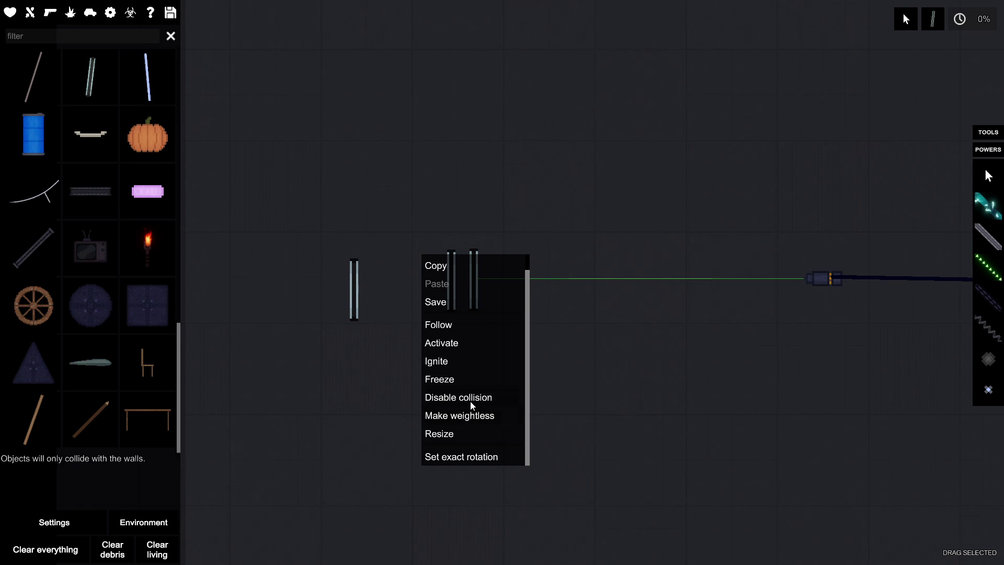
pyautogui.click(472, 458)
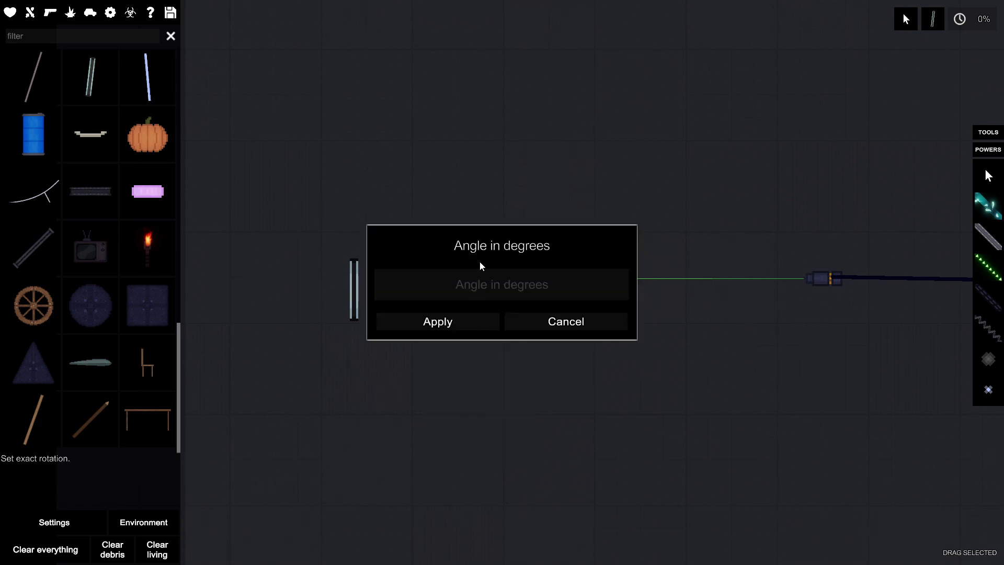
pyautogui.write('45')
pyautogui.click(449, 321)
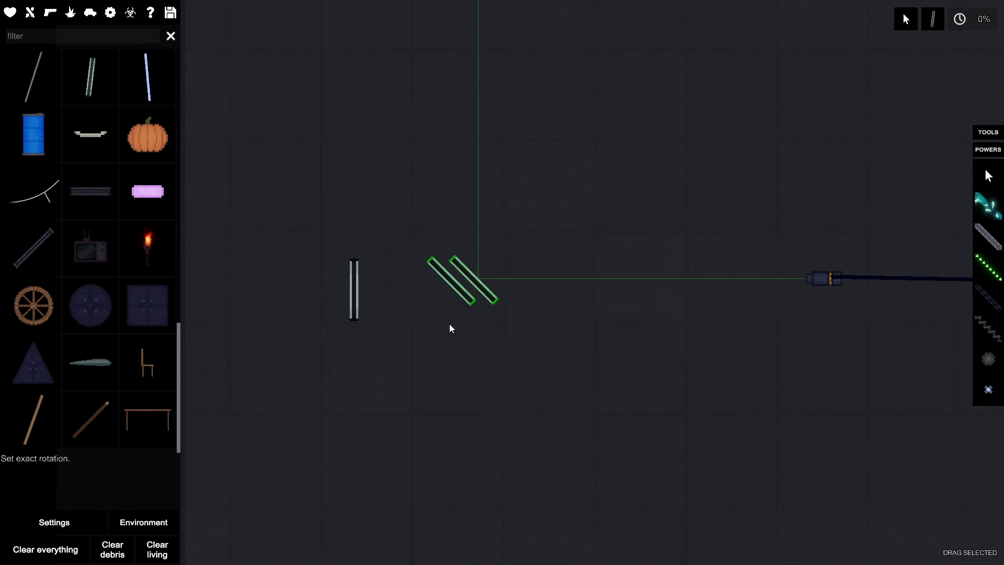
pyautogui.rightClick(358, 290)
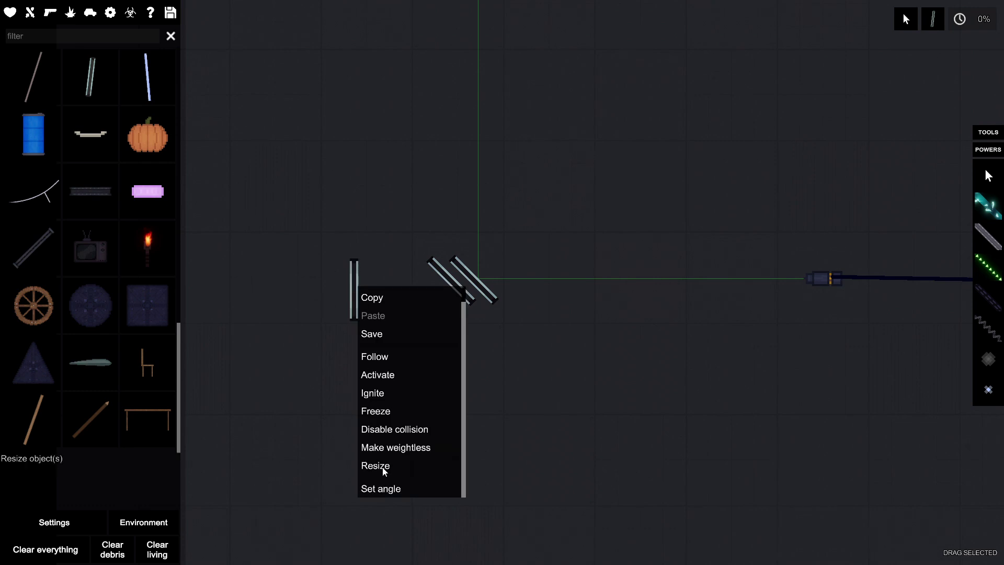
pyautogui.click(379, 488)
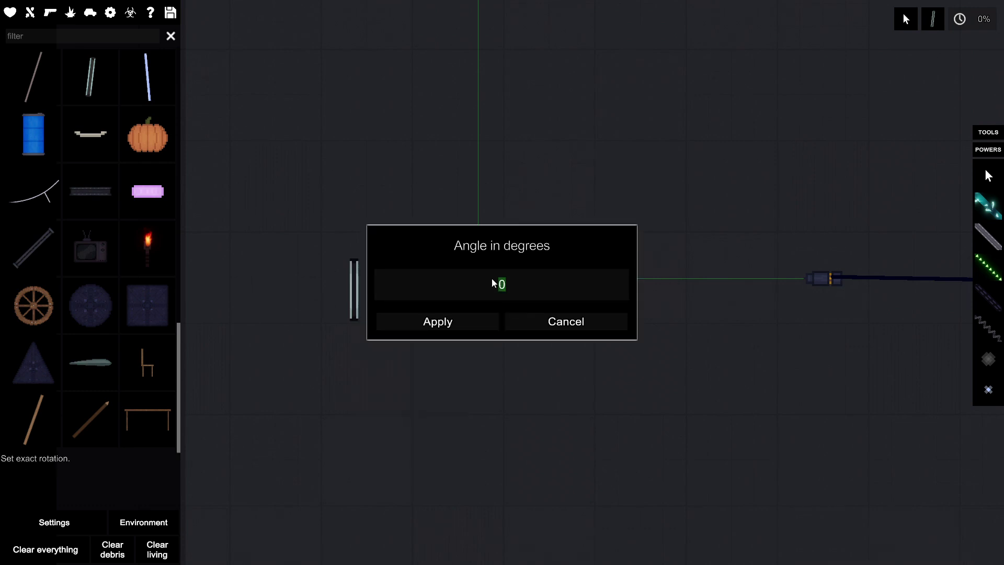
pyautogui.write('12')
pyautogui.click(433, 328)
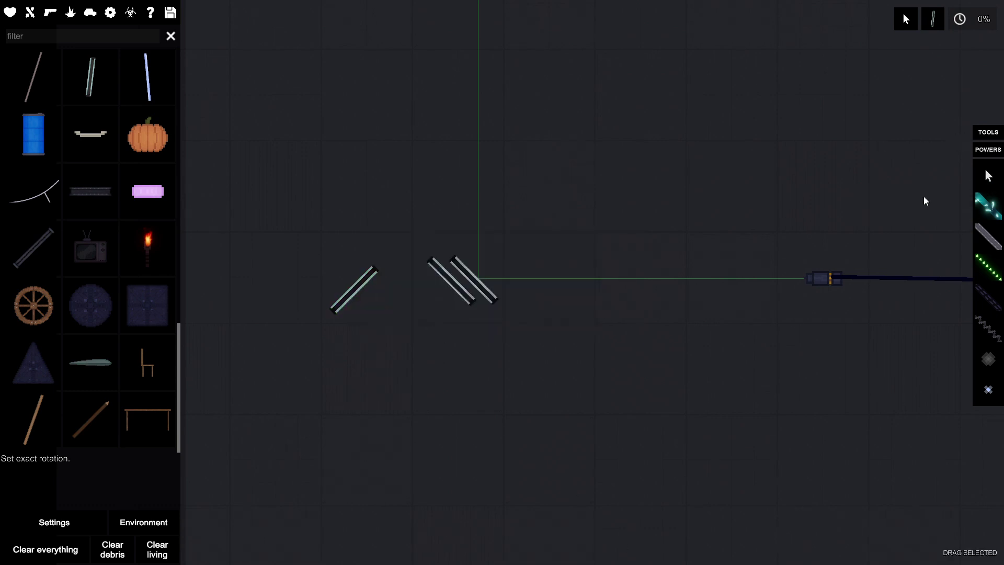
pyautogui.scroll(2, 324, 289)
# - Arrange the three mirrors into a corner bracket and freeze them
pyautogui.moveTo(284, 292)
pyautogui.mouseDown()
pyautogui.moveTo(419, 224)
pyautogui.moveTo(289, 260)
pyautogui.moveTo(461, 193)
pyautogui.mouseUp()
pyautogui.scroll(2, 432, 202)
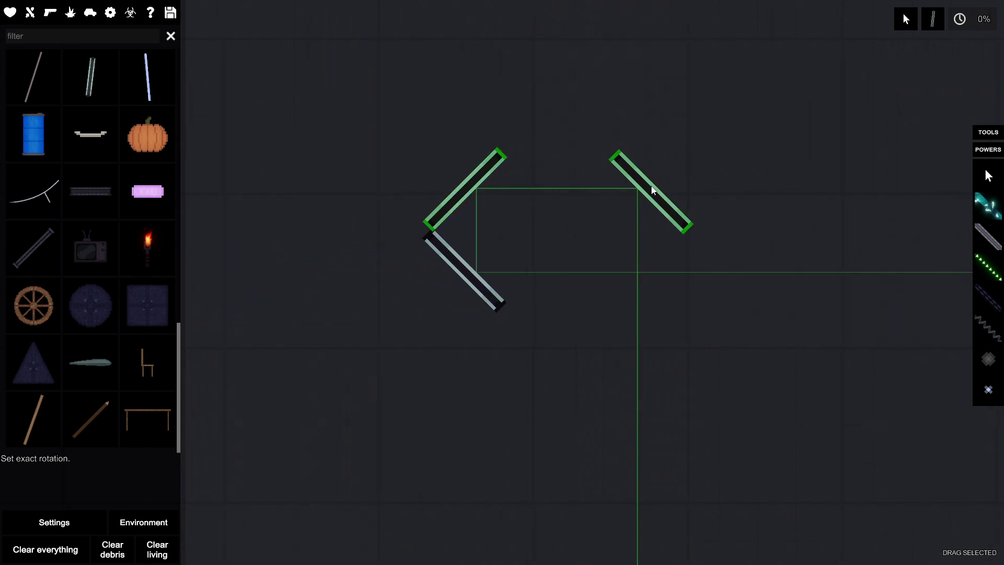
pyautogui.moveTo(651, 190); pyautogui.dragTo(575, 186)
pyautogui.moveTo(671, 134); pyautogui.dragTo(380, 283)
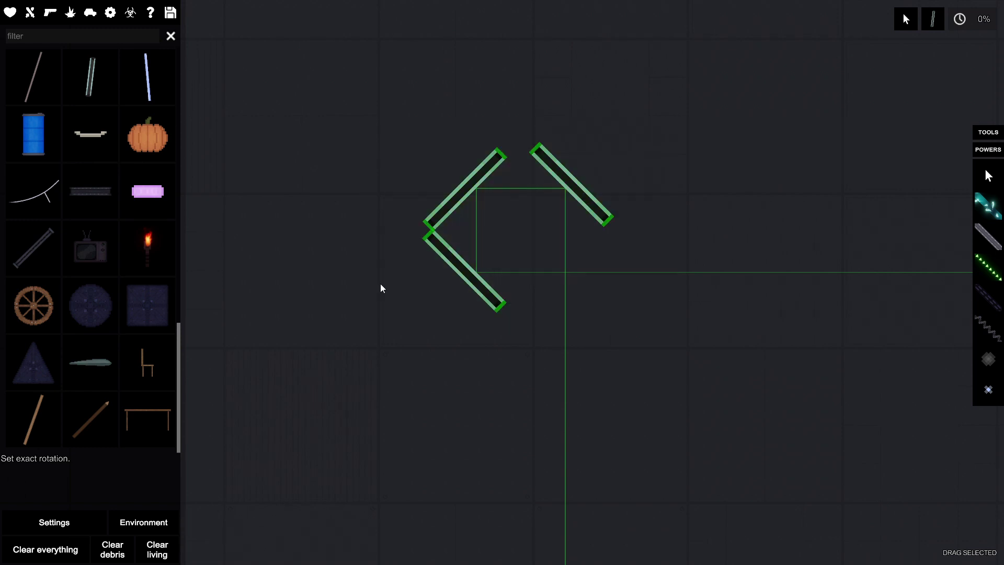
pyautogui.rightClick(381, 284)
pyautogui.click(384, 407)
pyautogui.scroll(-3, 526, 383)
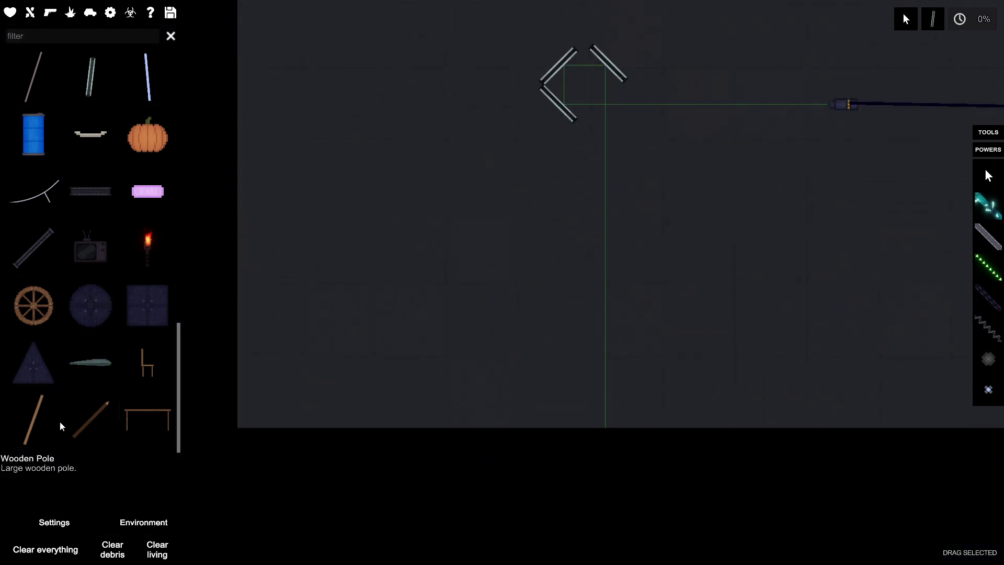
# - Tilt the wooden pole under the laser beam, freeze it, and toggle the pause
pyautogui.moveTo(612, 350); pyautogui.dragTo(599, 347)
pyautogui.rightClick(599, 347)
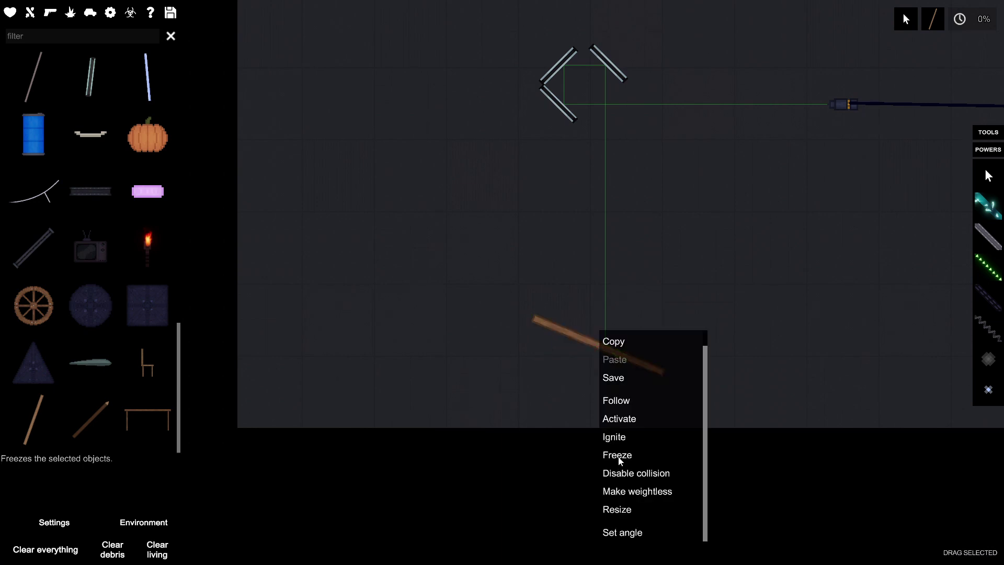
pyautogui.click(617, 455)
pyautogui.press('space')
pyautogui.press('space')
pyautogui.press('d')
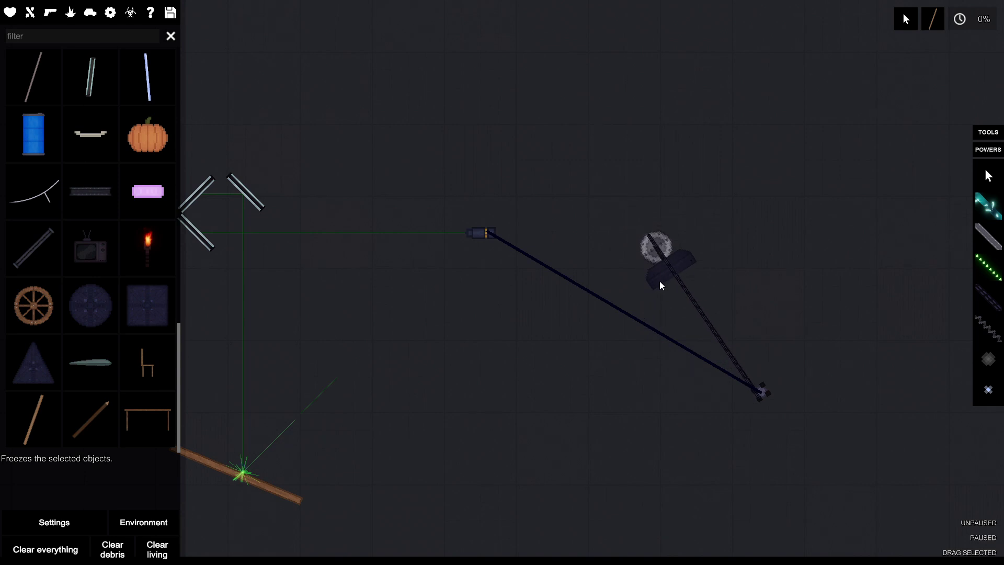
pyautogui.scroll(3, 659, 282)
# - Position the rotor platform, stretch its arm and cable outward, freeze it, and resume
pyautogui.moveTo(659, 281)
pyautogui.mouseDown()
pyautogui.moveTo(590, 244)
pyautogui.moveTo(705, 248)
pyautogui.mouseUp()
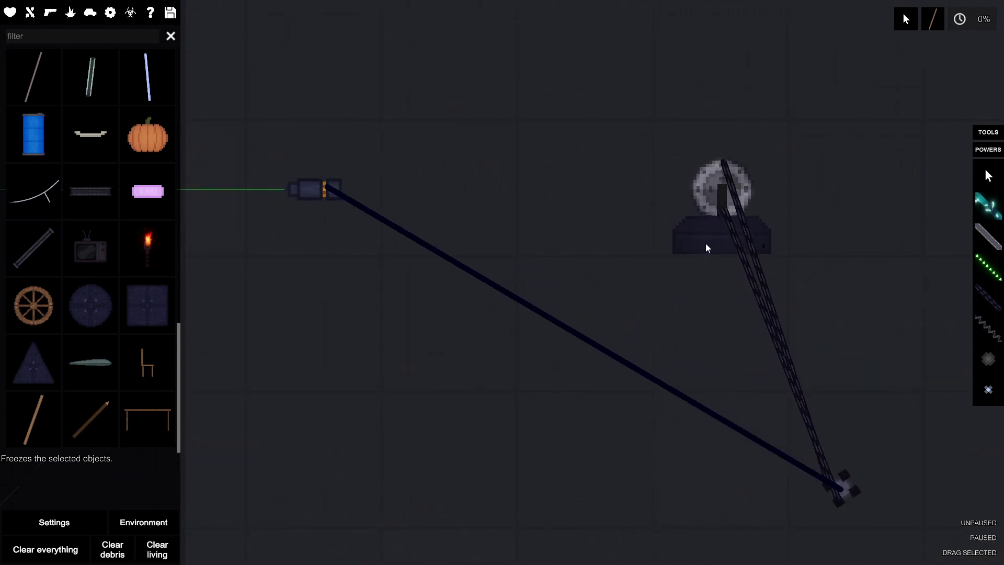
pyautogui.moveTo(857, 495); pyautogui.dragTo(944, 197)
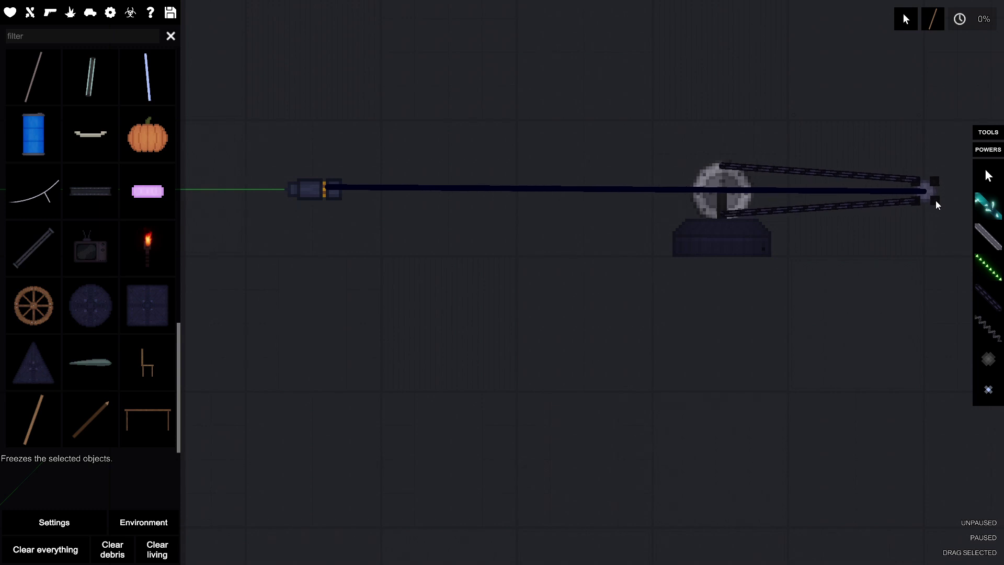
pyautogui.rightClick(758, 246)
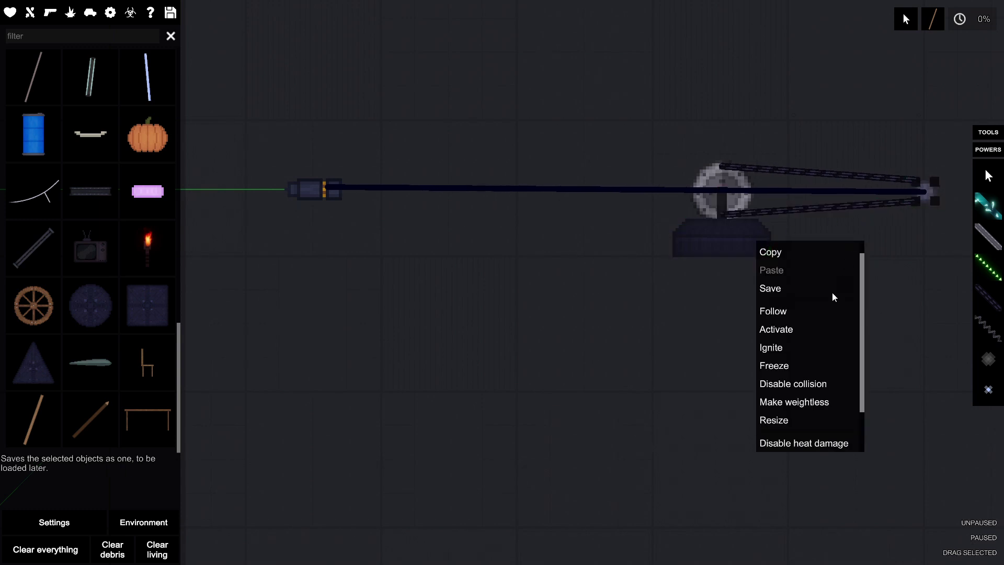
pyautogui.scroll(-2, 794, 427)
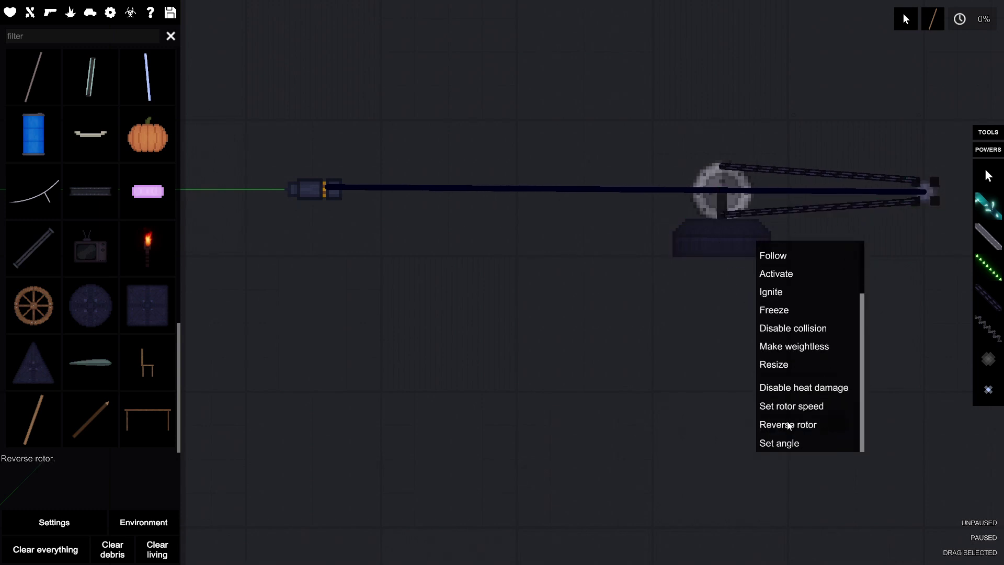
pyautogui.click(791, 310)
pyautogui.press('d')
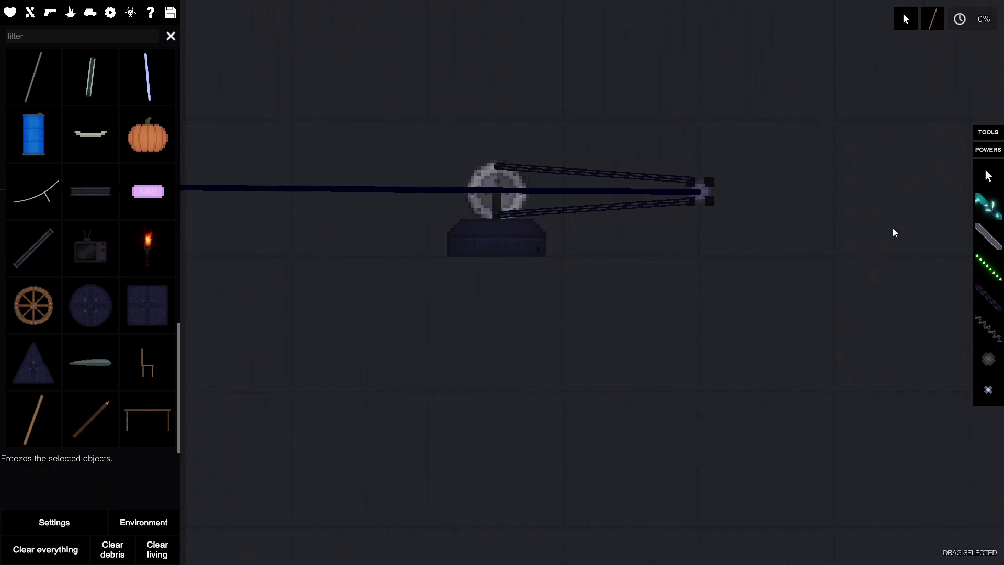
pyautogui.press('space')
pyautogui.scroll(-5, 732, 311)
pyautogui.scroll(3, 563, 257)
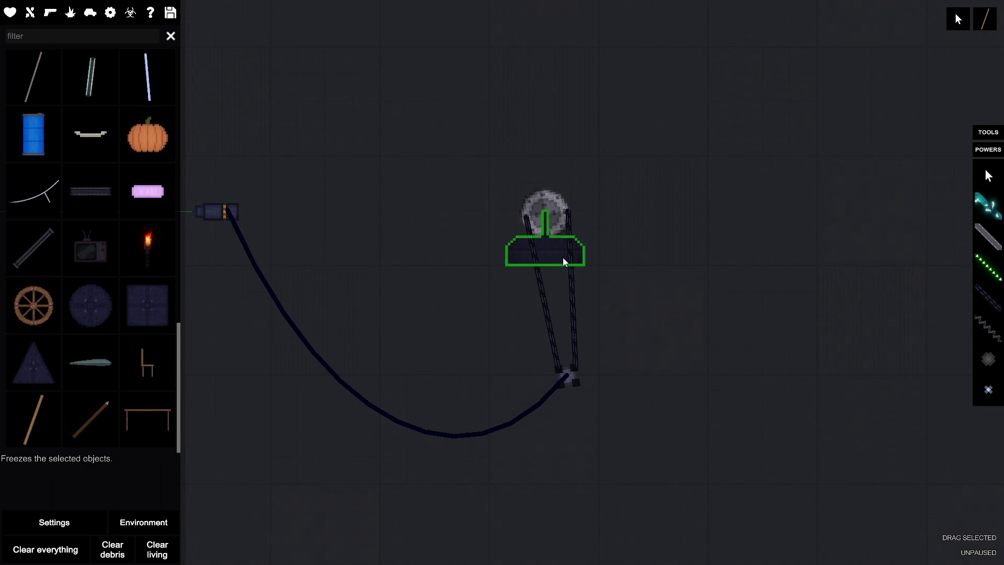
# - Reverse the rotor's spin direction
pyautogui.rightClick(526, 253)
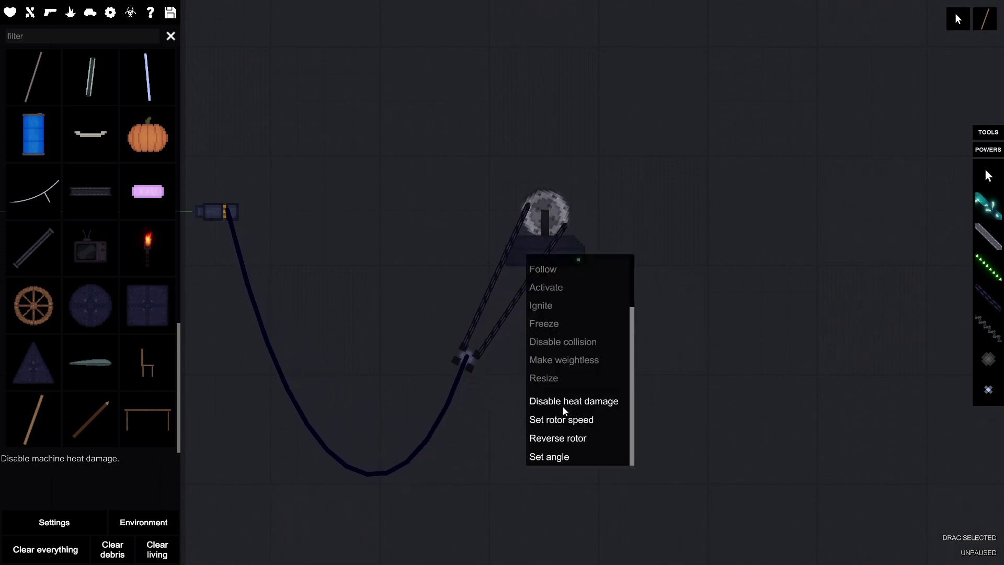
pyautogui.click(557, 438)
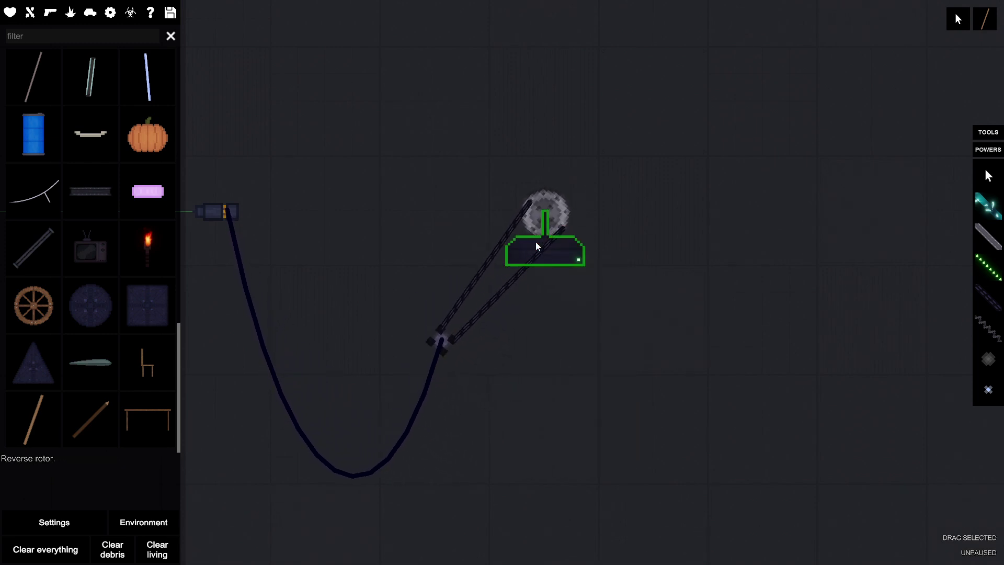
pyautogui.rightClick(536, 246)
pyautogui.click(562, 430)
# - Set the rotor speed to 2000
pyautogui.rightClick(530, 248)
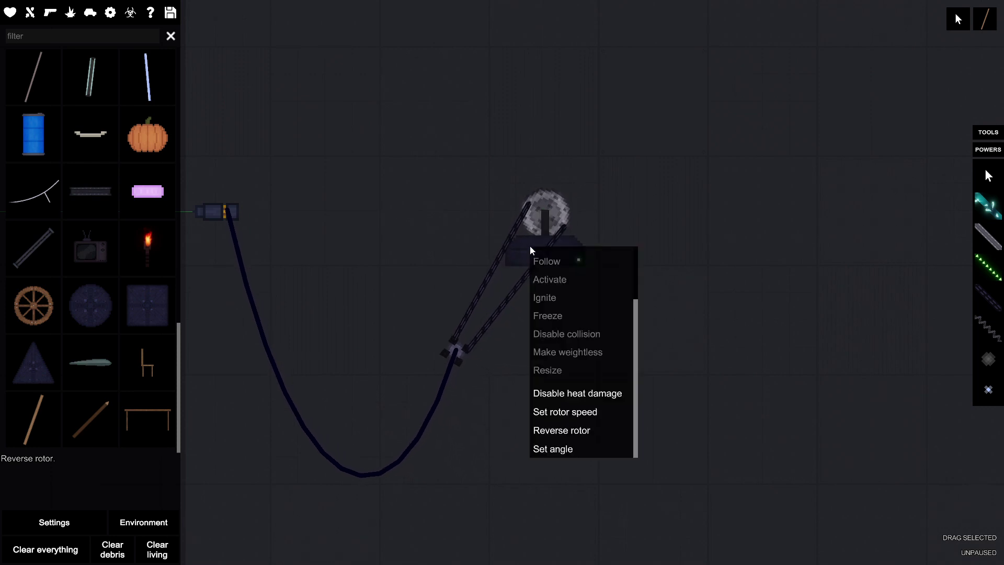
pyautogui.click(565, 412)
pyautogui.press('BackSpace')
pyautogui.press('BackSpace')
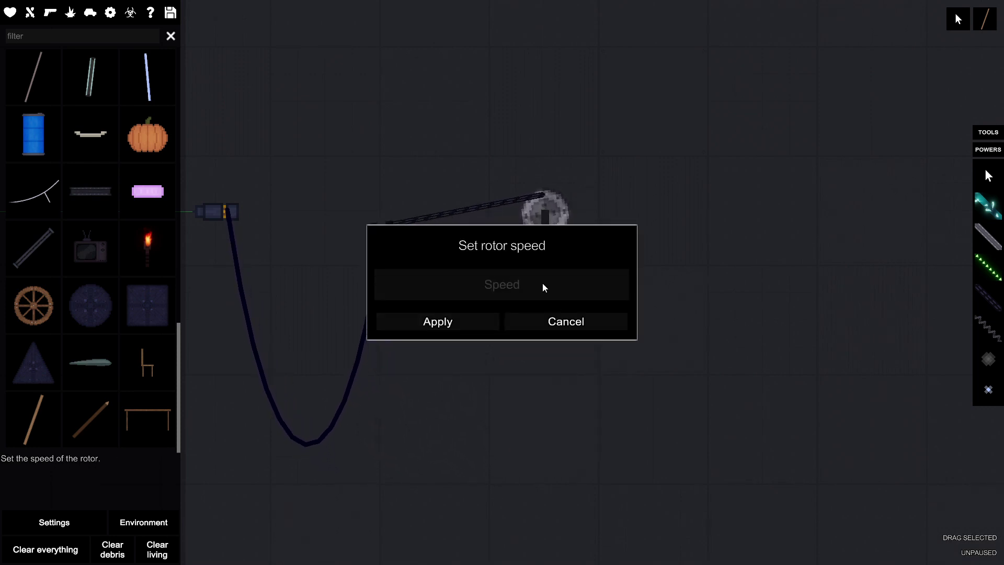
pyautogui.write('2000')
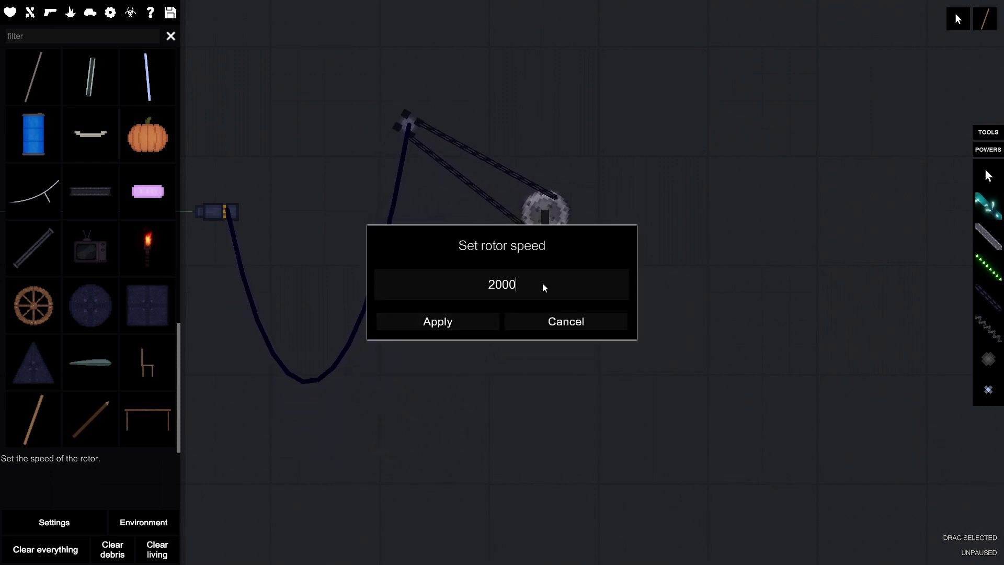
pyautogui.click(450, 322)
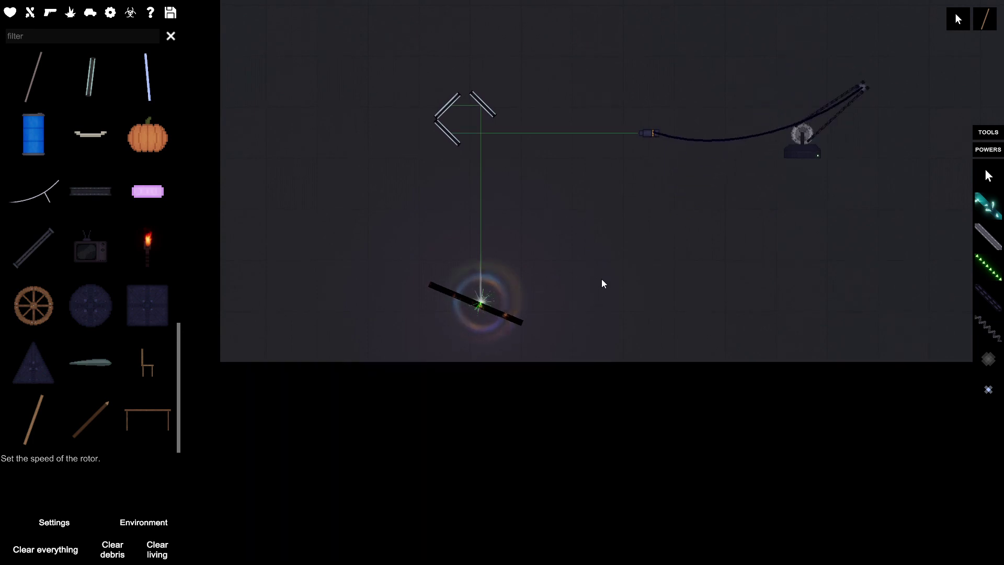
pyautogui.scroll(3, 601, 283)
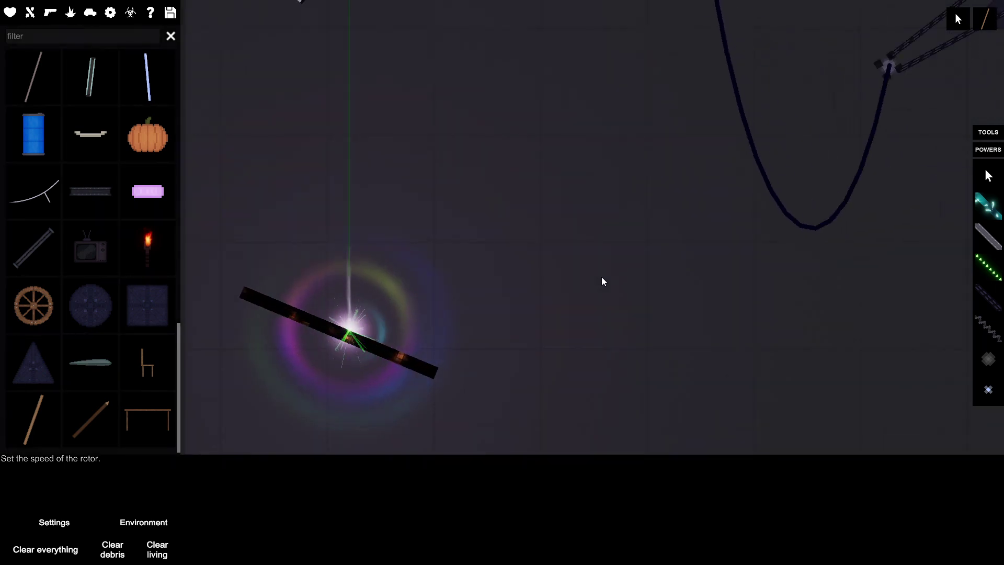
pyautogui.scroll(-3, 602, 280)
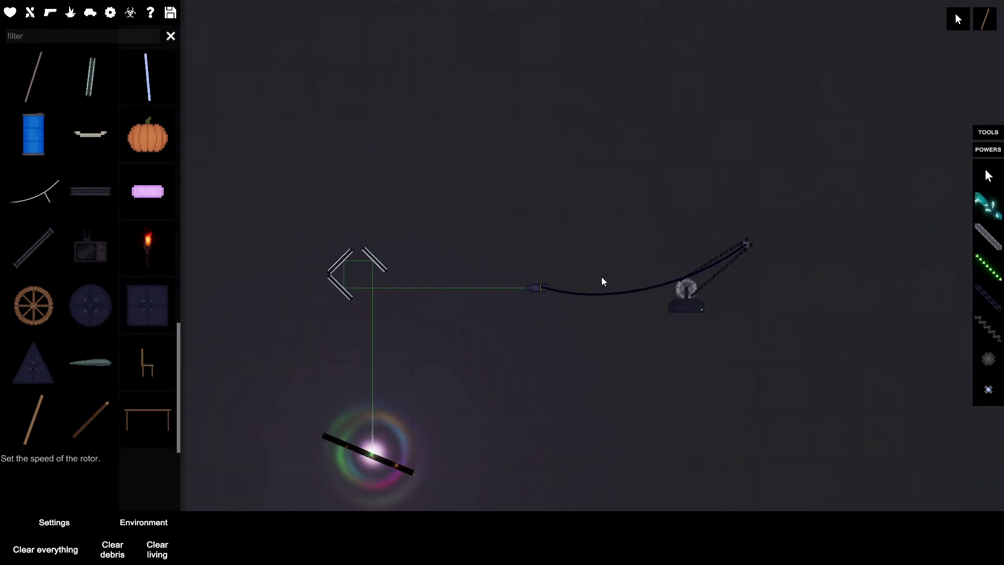
pyautogui.scroll(3, 518, 334)
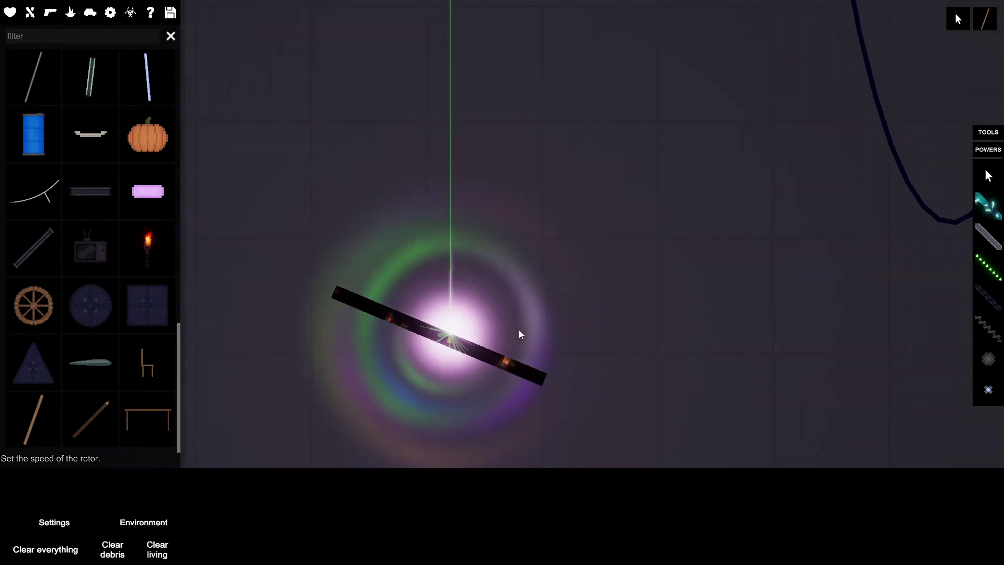
pyautogui.scroll(-3, 518, 334)
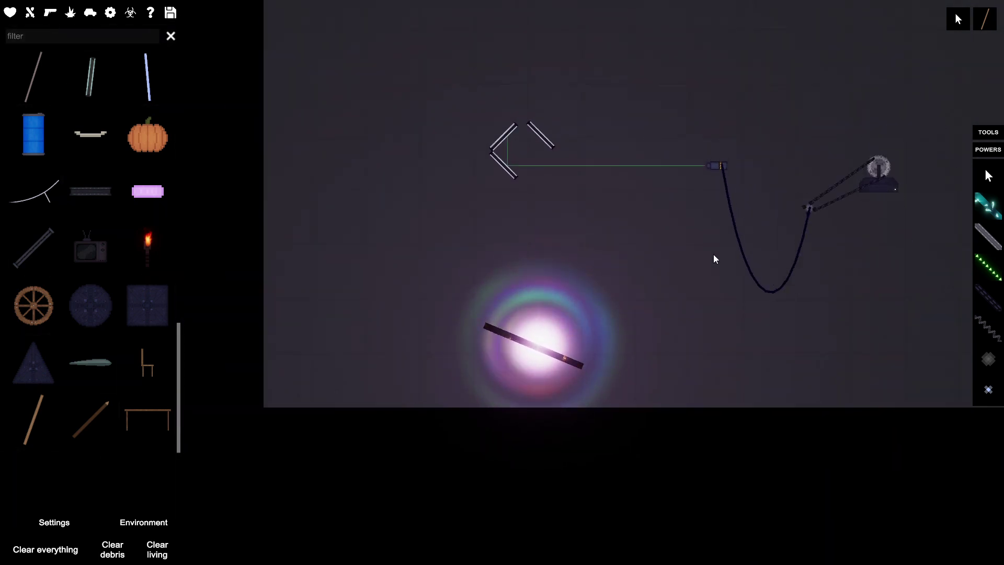
pyautogui.scroll(3, 584, 300)
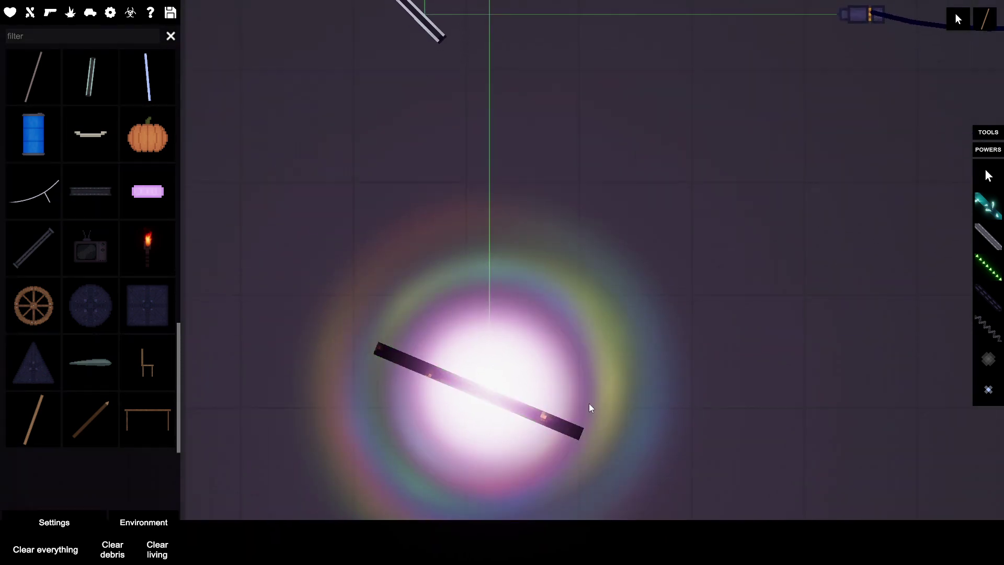
pyautogui.scroll(-2, 654, 365)
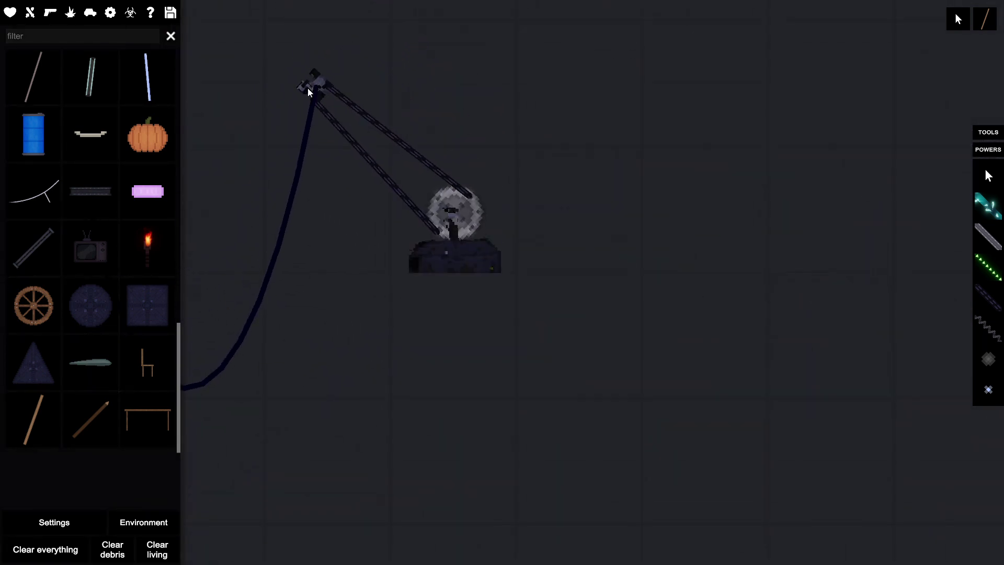
# - Drag the rotor arm tip around, leaving it pulled out to the right
pyautogui.moveTo(308, 88)
pyautogui.mouseDown()
pyautogui.moveTo(463, 401)
pyautogui.moveTo(671, 154)
pyautogui.moveTo(665, 169)
pyautogui.moveTo(437, 336)
pyautogui.moveTo(332, 258)
pyautogui.mouseUp()
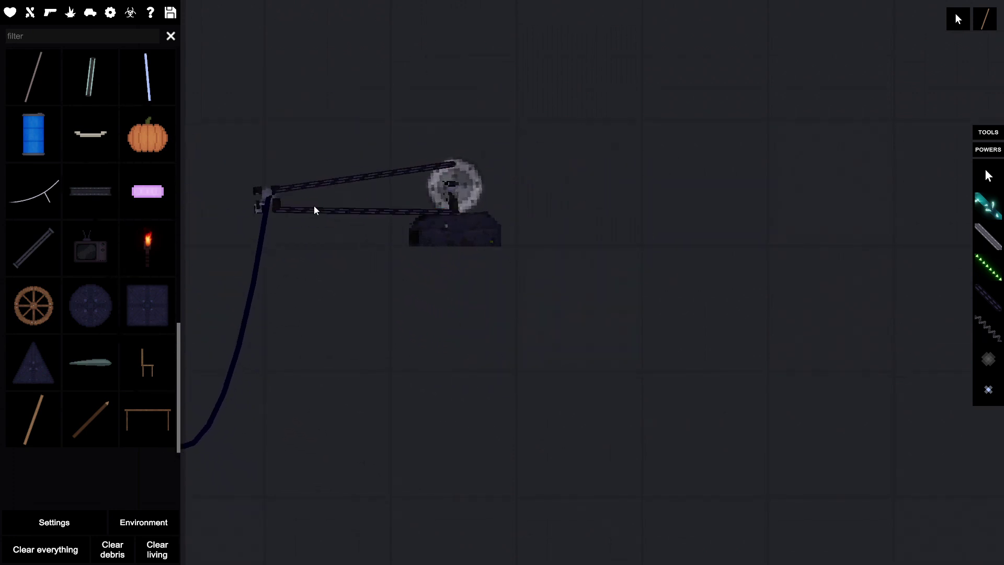
pyautogui.moveTo(314, 210)
pyautogui.mouseDown()
pyautogui.moveTo(364, 285)
pyautogui.moveTo(431, 184)
pyautogui.moveTo(502, 286)
pyautogui.moveTo(579, 336)
pyautogui.moveTo(483, 318)
pyautogui.moveTo(291, 255)
pyautogui.moveTo(292, 321)
pyautogui.moveTo(360, 363)
pyautogui.moveTo(275, 71)
pyautogui.mouseUp()
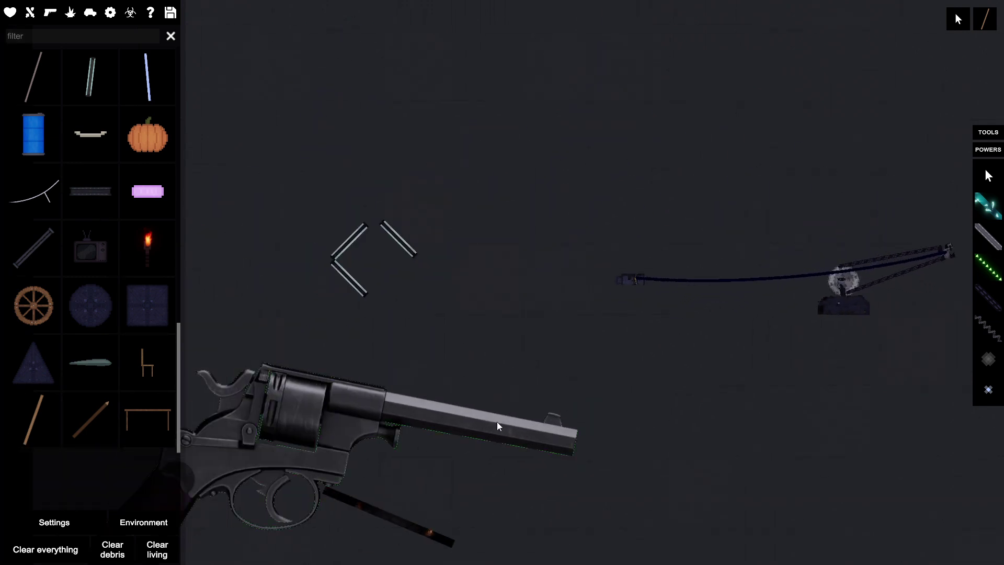
pyautogui.scroll(-3, 497, 426)
# - Pick up and fire the spawned revolver, then show the Firearms item category
pyautogui.moveTo(373, 410)
pyautogui.mouseDown()
pyautogui.moveTo(401, 116)
pyautogui.moveTo(702, 38)
pyautogui.moveTo(629, 153)
pyautogui.moveTo(564, 351)
pyautogui.moveTo(596, 402)
pyautogui.moveTo(602, 459)
pyautogui.moveTo(585, 321)
pyautogui.mouseUp()
pyautogui.press('f')
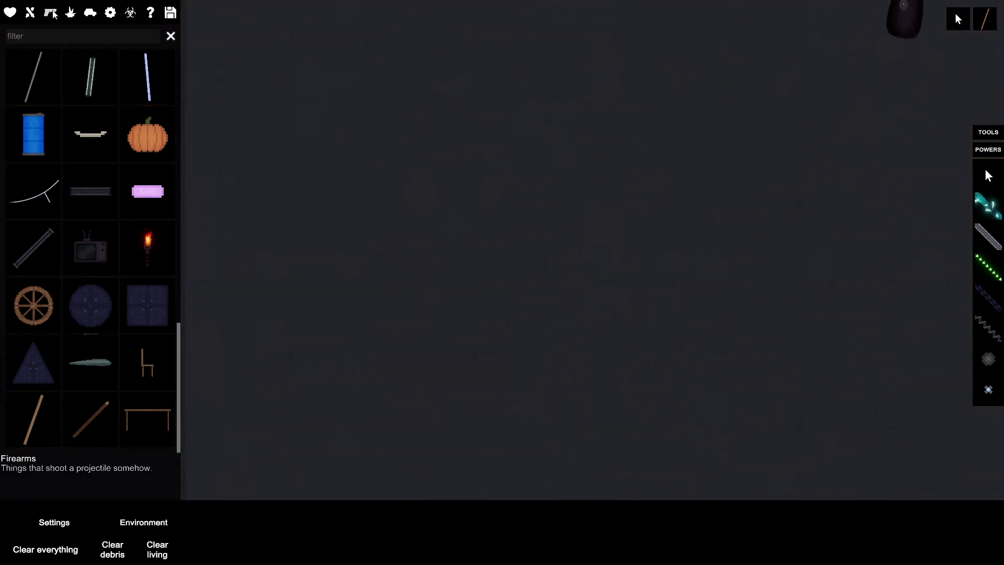
pyautogui.click(50, 13)
pyautogui.scroll(-3, 490, 235)
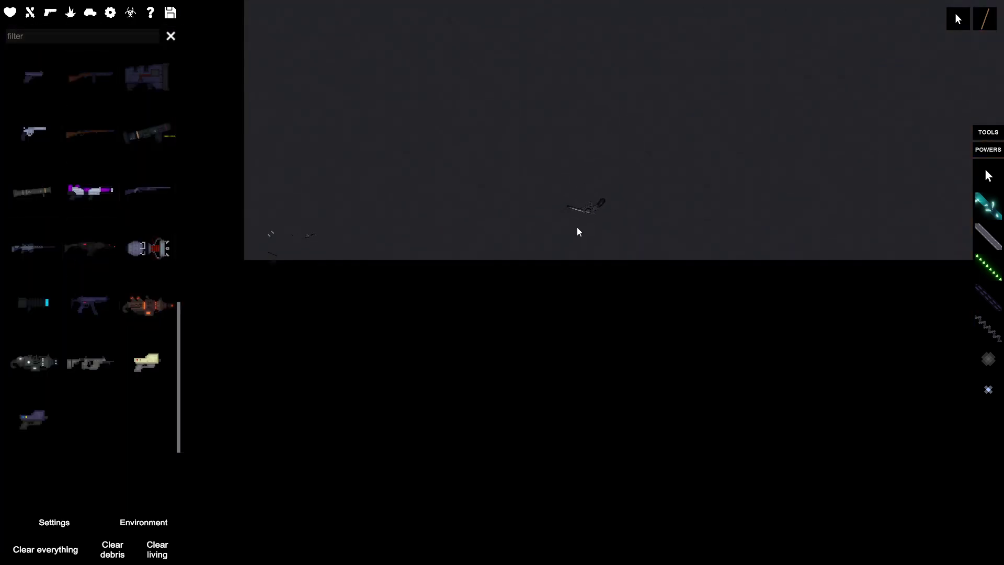
pyautogui.scroll(-2, 580, 221)
pyautogui.scroll(2, 574, 249)
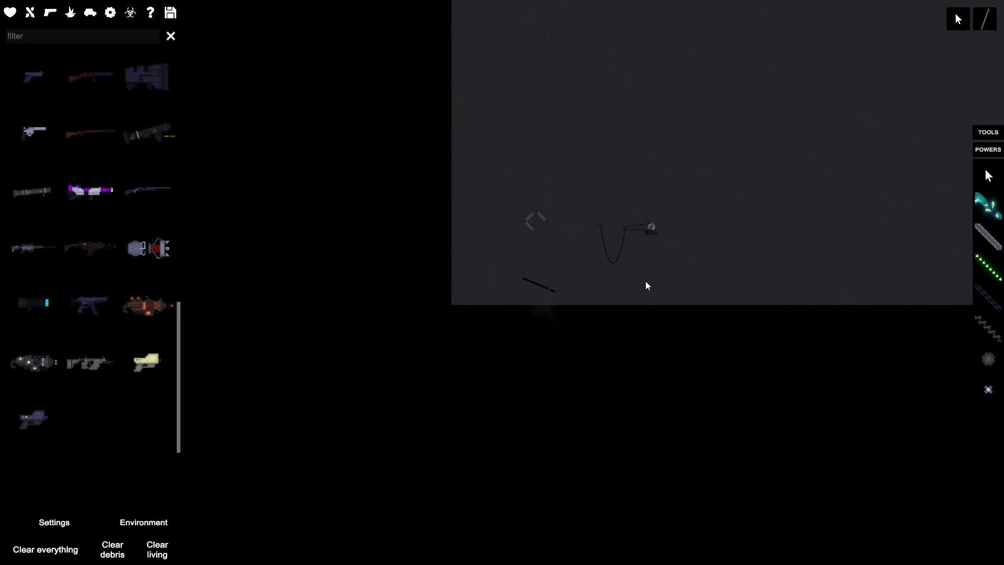
pyautogui.scroll(3, 645, 280)
pyautogui.scroll(2, 758, 231)
# - Reposition the rotor arm and its cable, then select and deselect the portal bar
pyautogui.moveTo(828, 206); pyautogui.dragTo(640, 250)
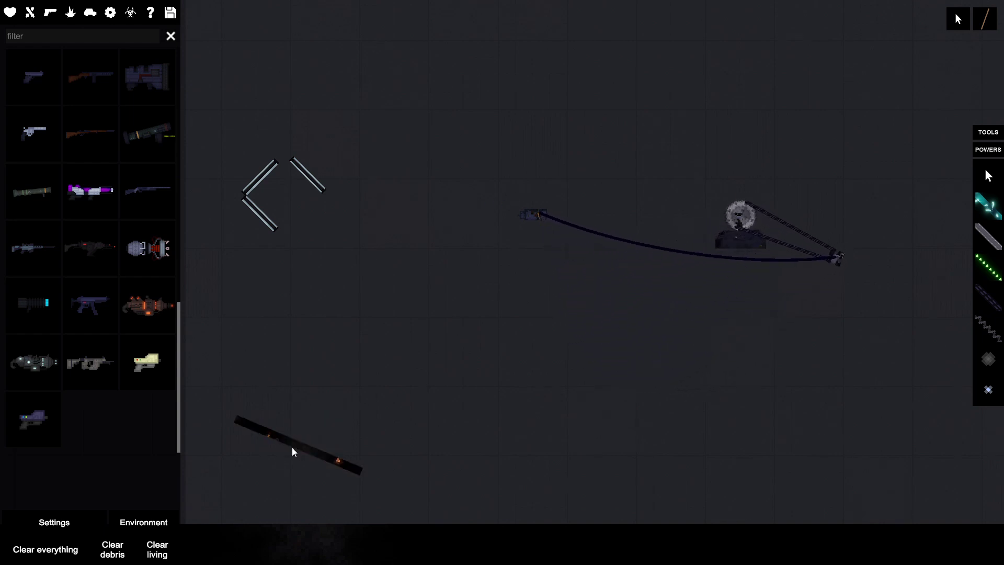
pyautogui.click(322, 452)
pyautogui.click(393, 428)
pyautogui.scroll(-3, 711, 325)
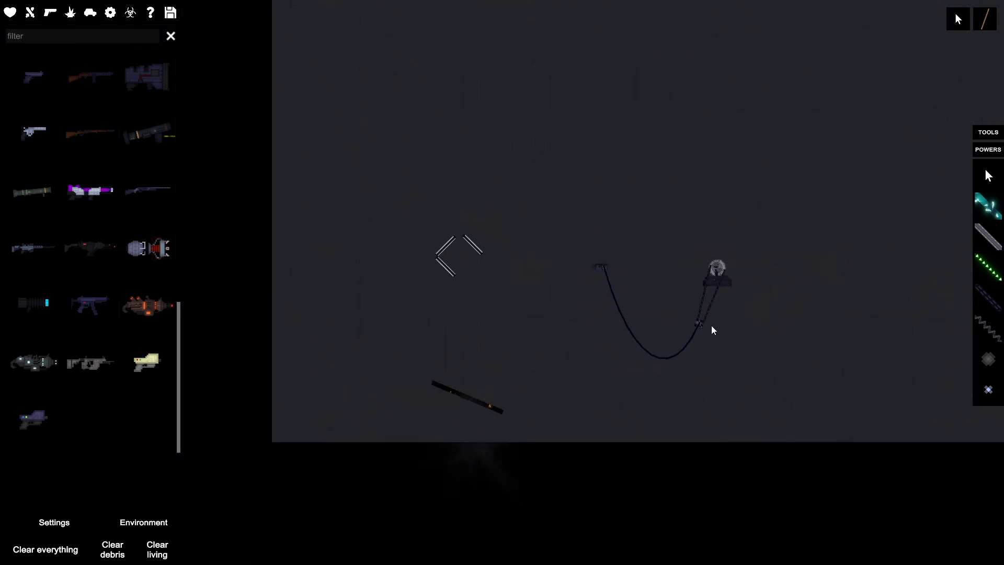